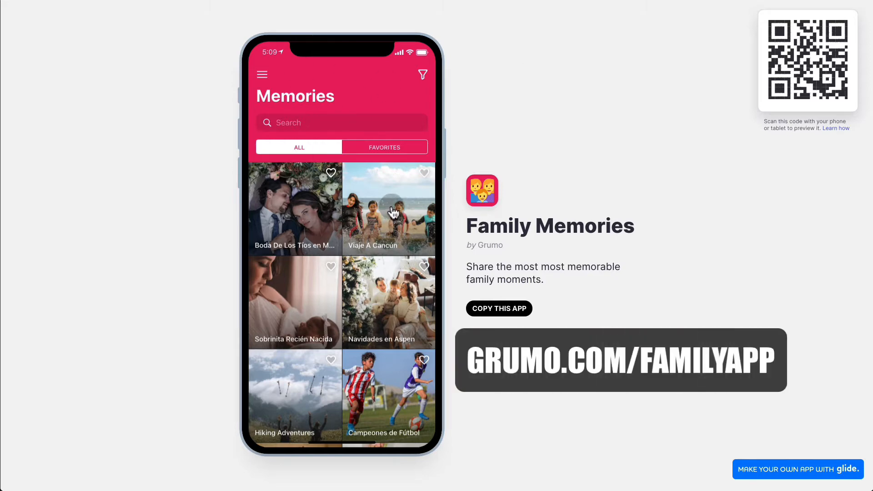
Open the Boda De Los Tíos en Miami memory, examine its details, audio, video and comments, and return to the memories overview.
click(297, 212)
scroll(367, 219, down, 1)
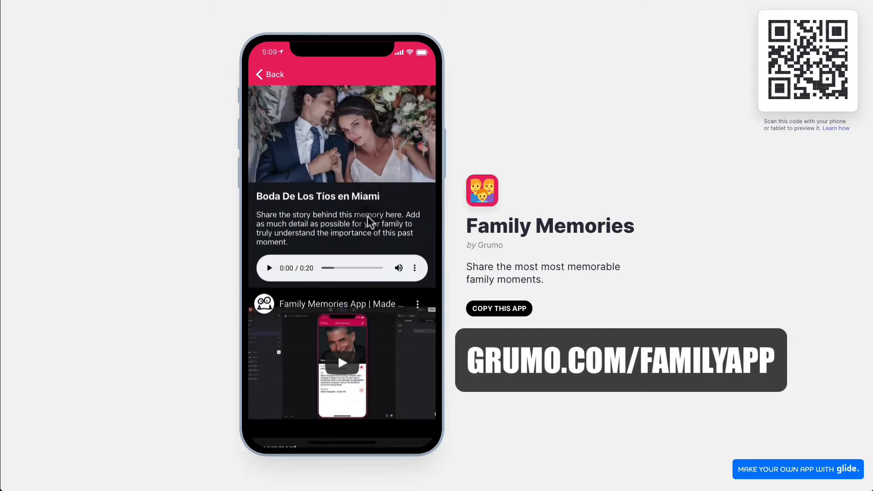
scroll(367, 227, down, 2)
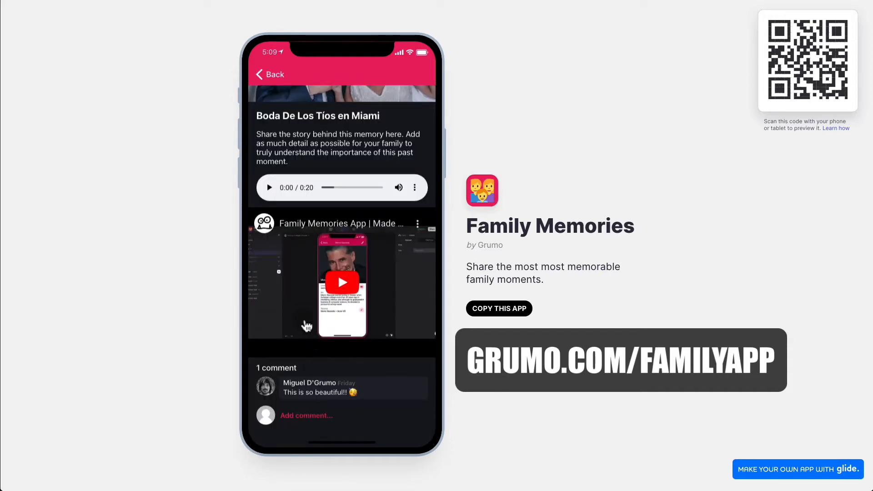
scroll(313, 278, up, 3)
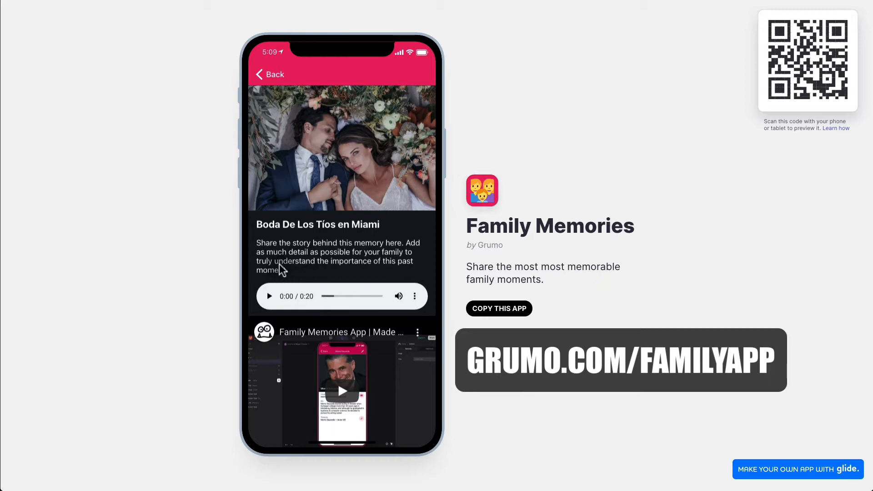
click(268, 74)
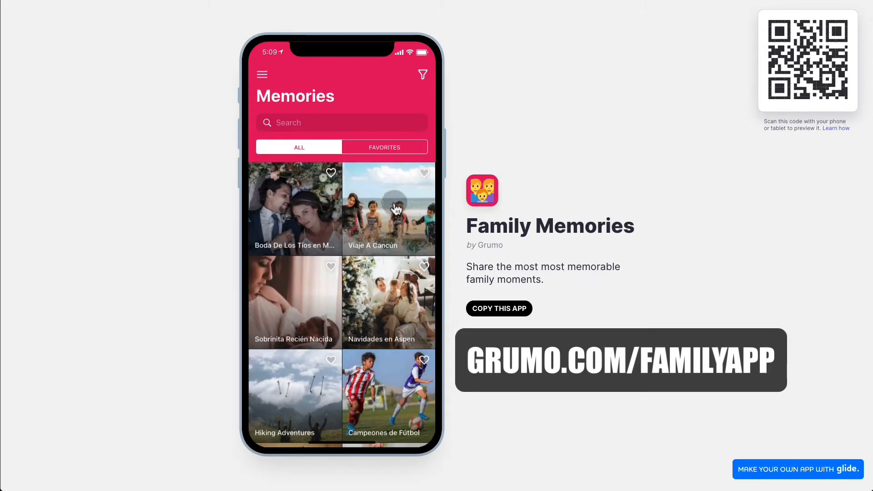
View the Viaje A Cancún and Campeones de Fútbol memories, returning to the overview after each.
click(385, 245)
click(272, 78)
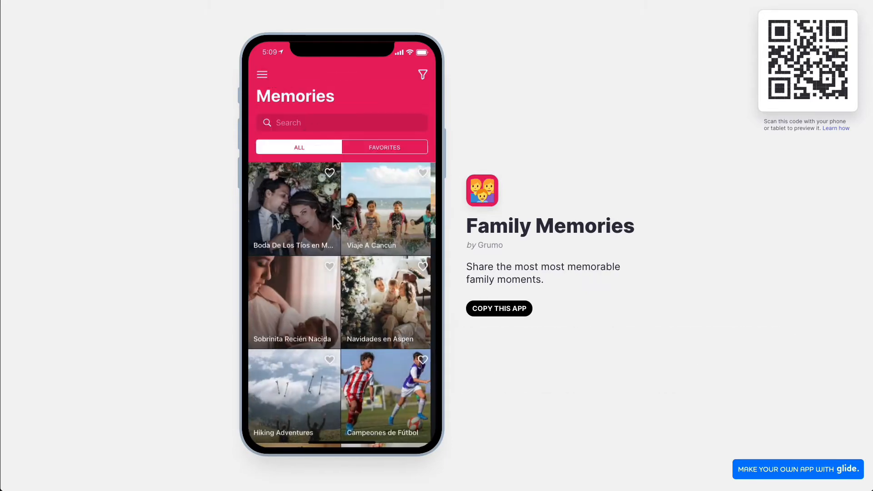
scroll(378, 287, down, 3)
click(377, 288)
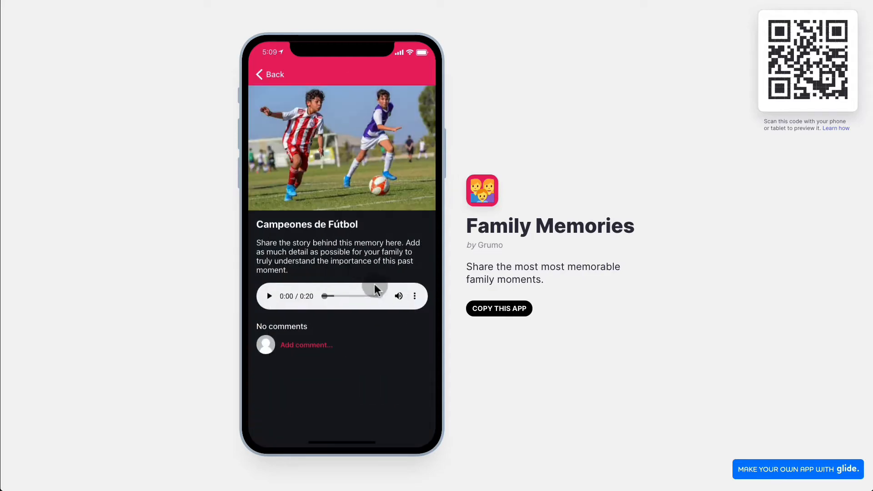
click(273, 74)
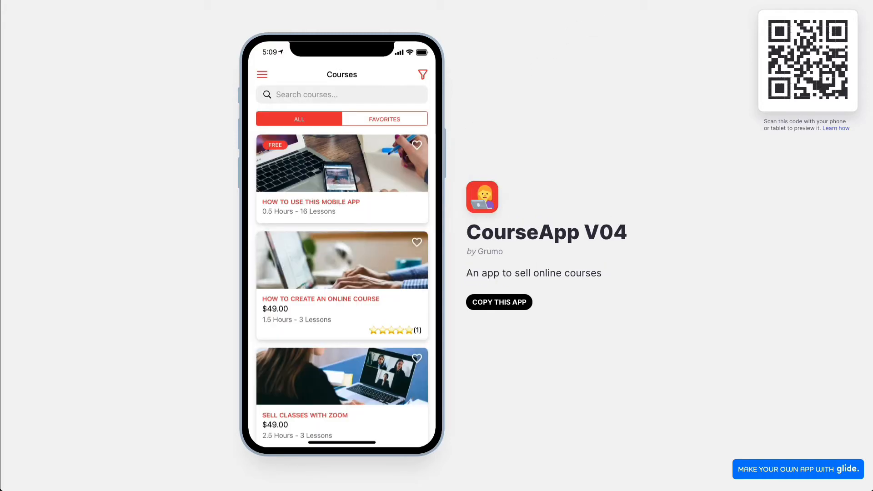
Review the How To Use This Mobile App course page with its lessons in CourseApp V04 and return to the course list.
scroll(347, 195, down, 1)
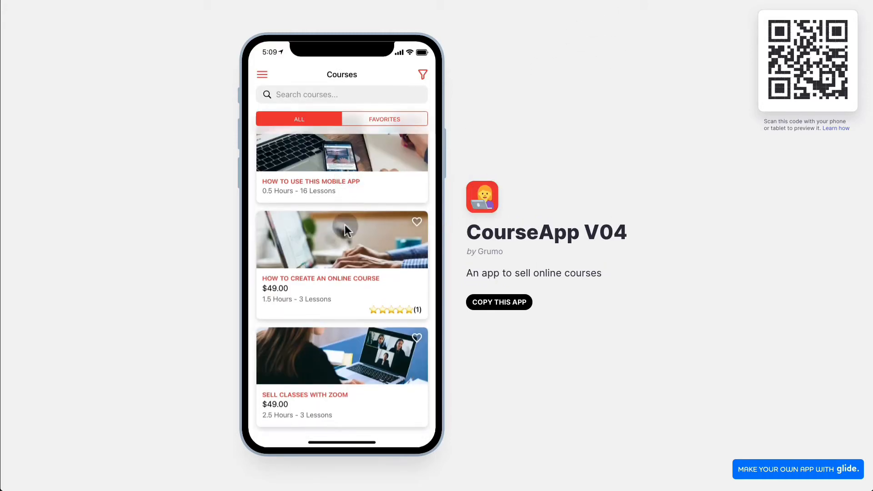
click(350, 168)
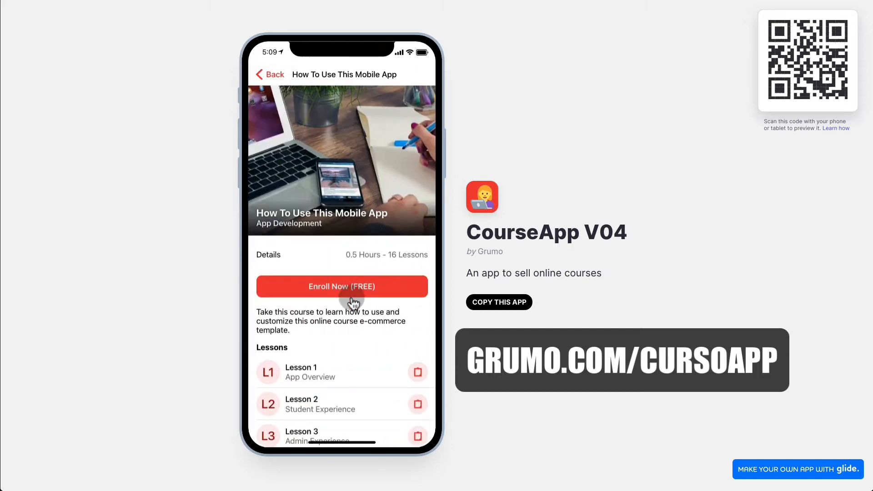
scroll(350, 305, down, 7)
scroll(350, 305, up, 7)
click(282, 82)
View the How to create an online course page and its purchase checkout, and return to the course list without ordering.
click(325, 267)
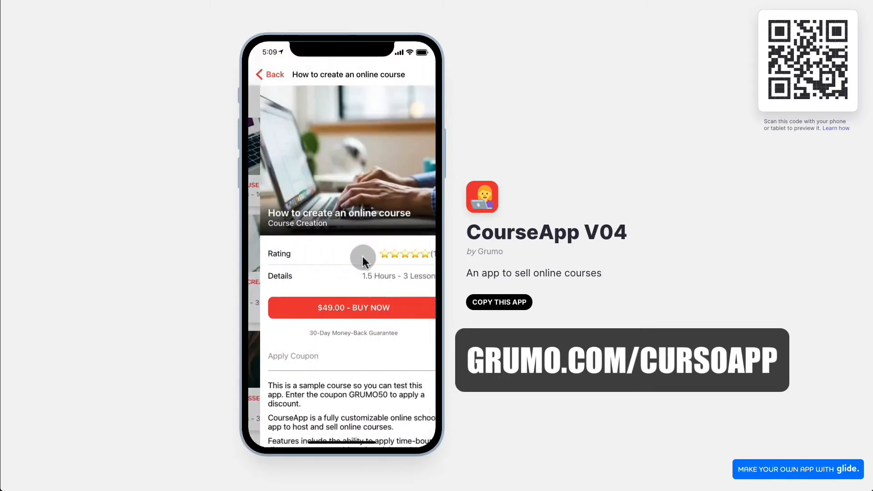
click(363, 302)
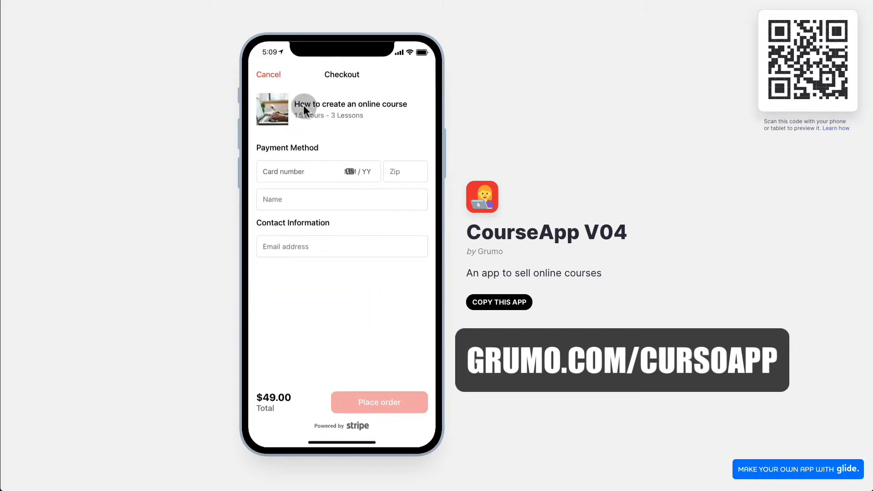
click(268, 75)
click(274, 78)
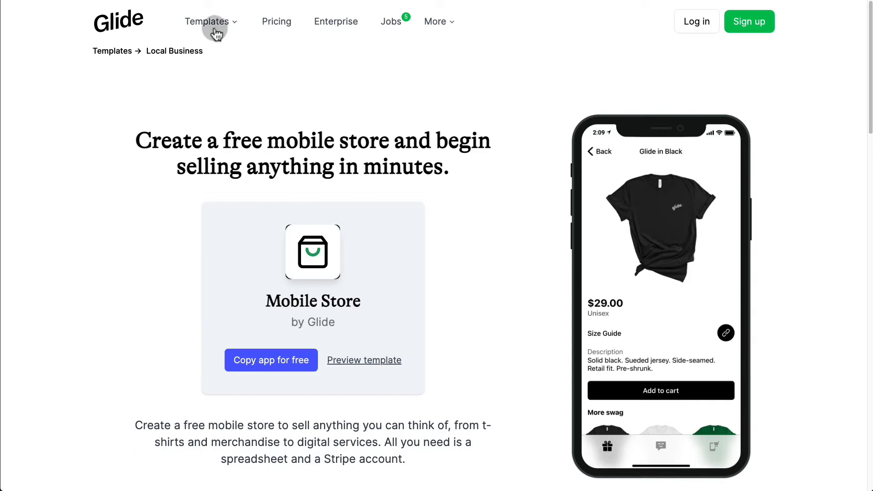
Open the full Glide template gallery and browse the available app templates across all categories.
mouse_move(207, 23)
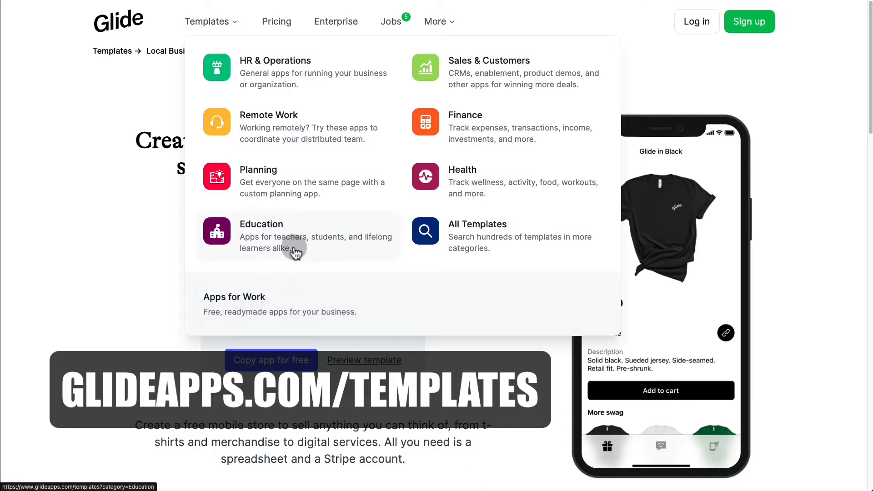
click(468, 243)
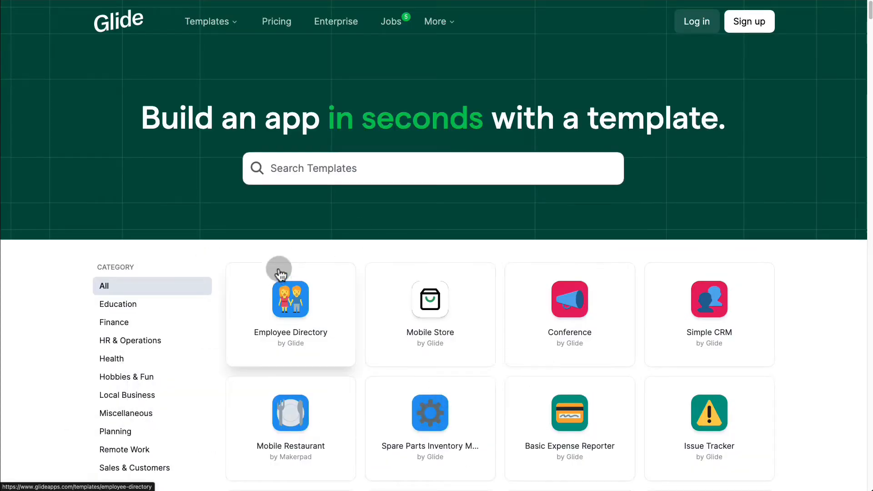
scroll(260, 268, down, 15)
scroll(260, 268, up, 5)
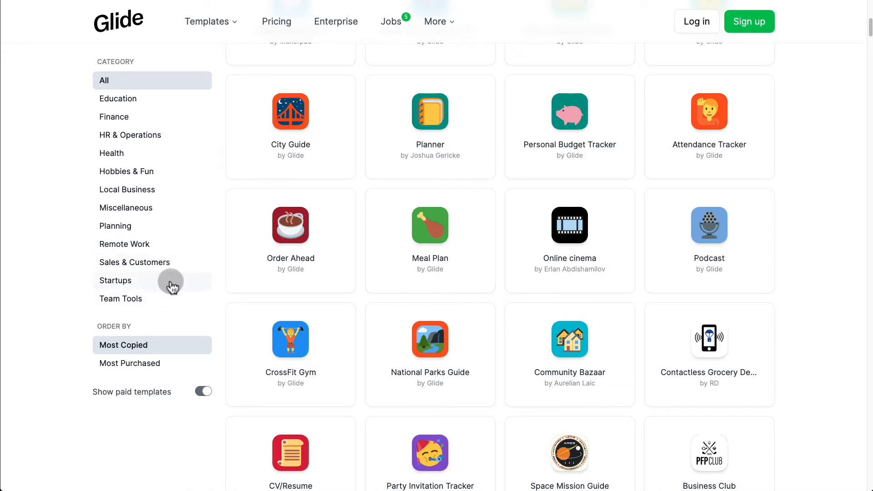
scroll(464, 290, down, 8)
scroll(466, 293, up, 6)
scroll(466, 293, down, 10)
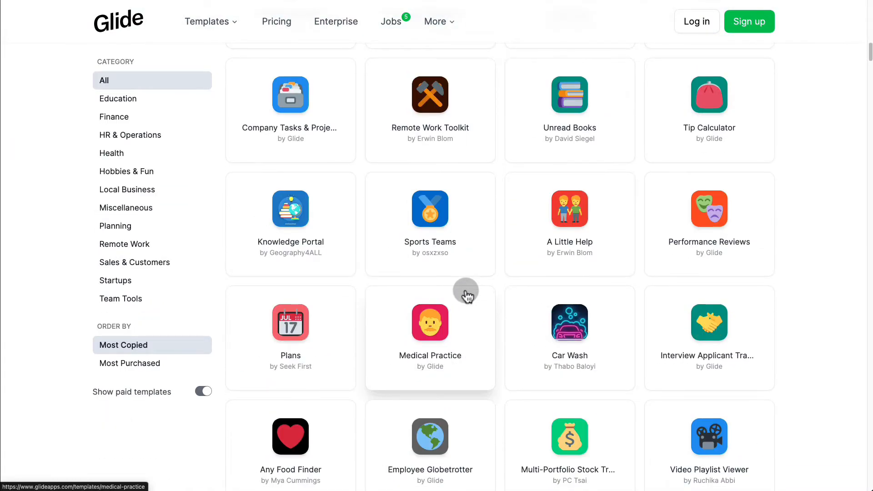
scroll(466, 293, up, 10)
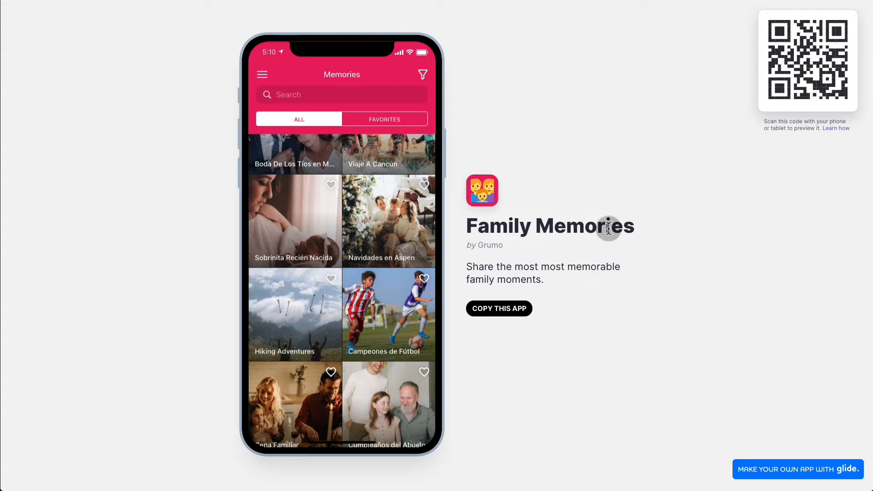
Copy the Family Memories app and preview its Boda De Los Tíos en Miami and Navidades en Aspen memories in the editor.
click(508, 309)
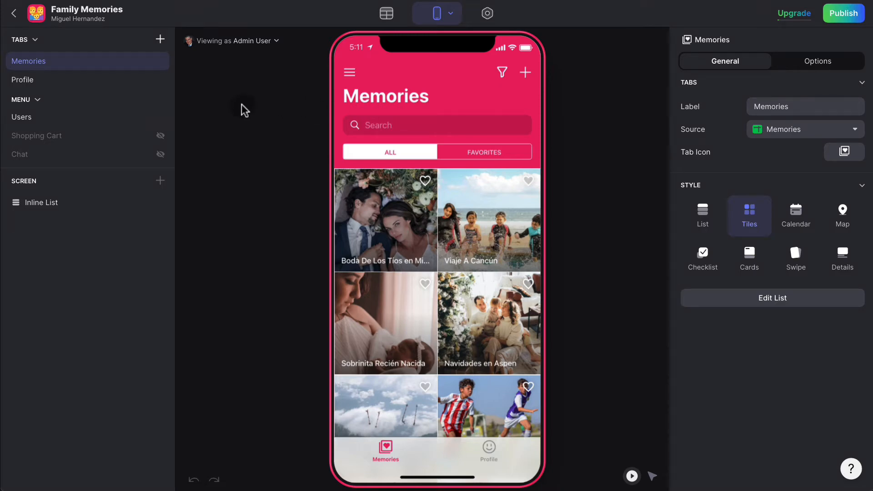
click(407, 209)
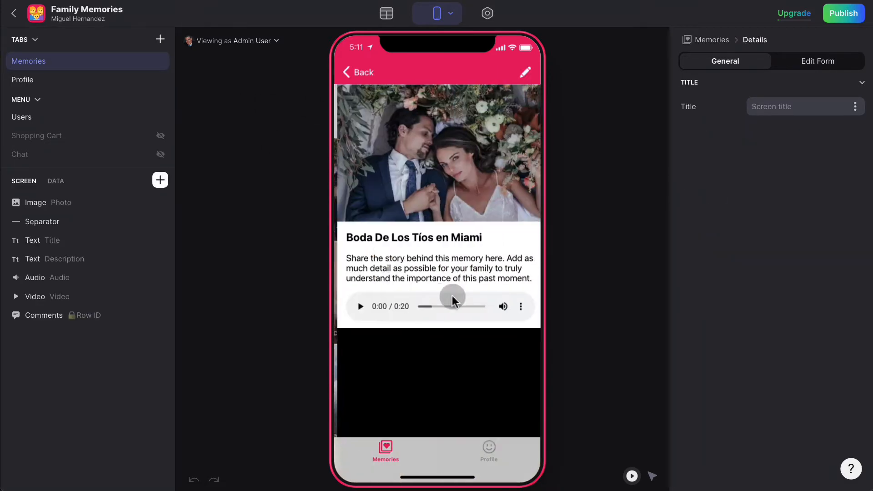
click(364, 72)
click(490, 349)
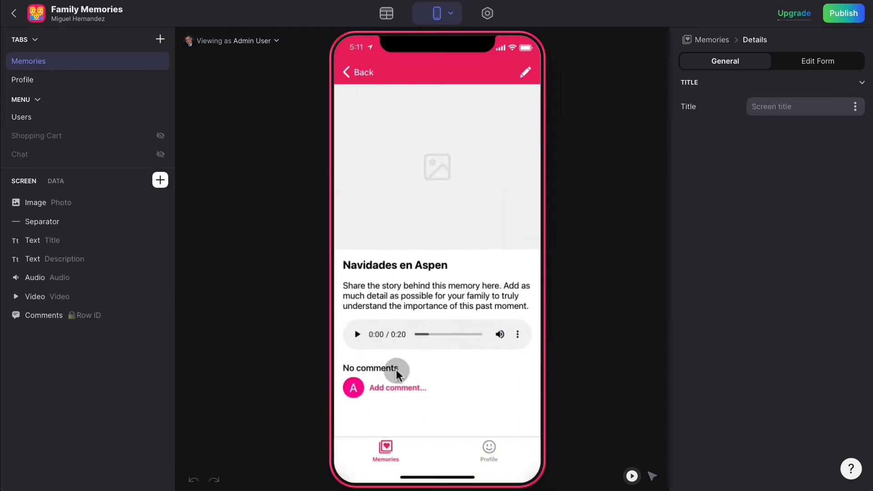
click(364, 72)
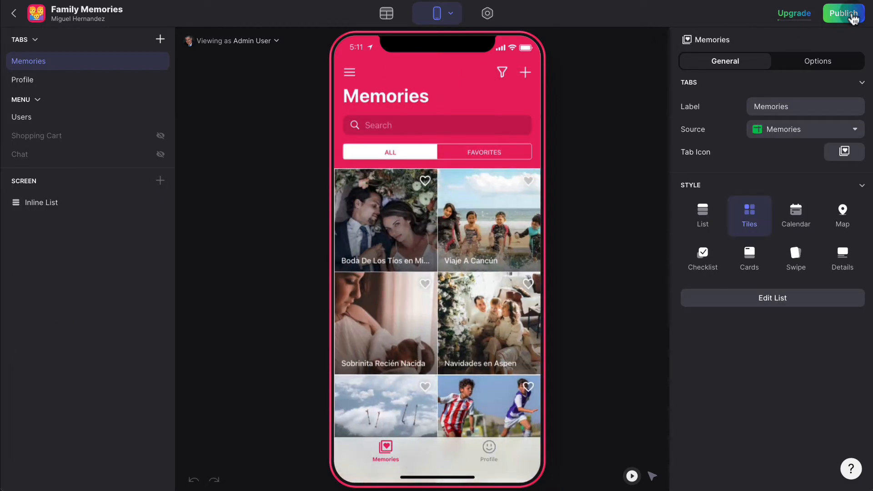
View the app's publishing dialog, close it without publishing, and preview the Boda De Los Tíos en Miami memory again.
click(852, 17)
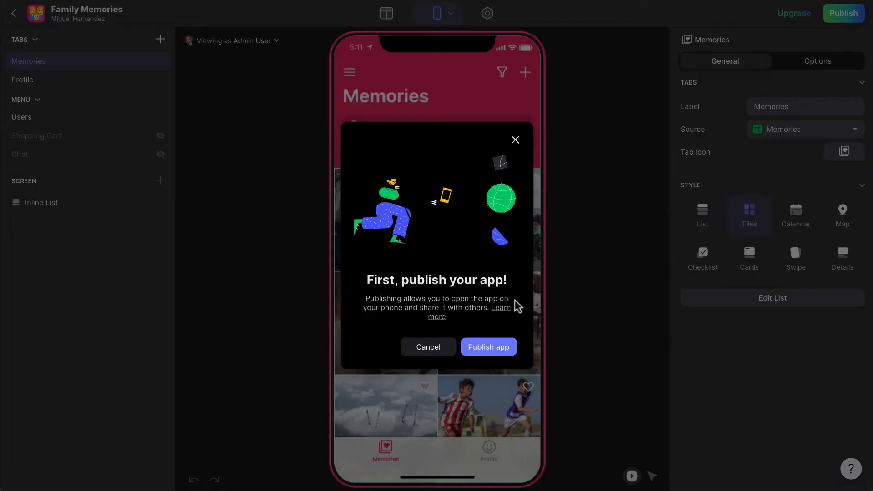
click(515, 141)
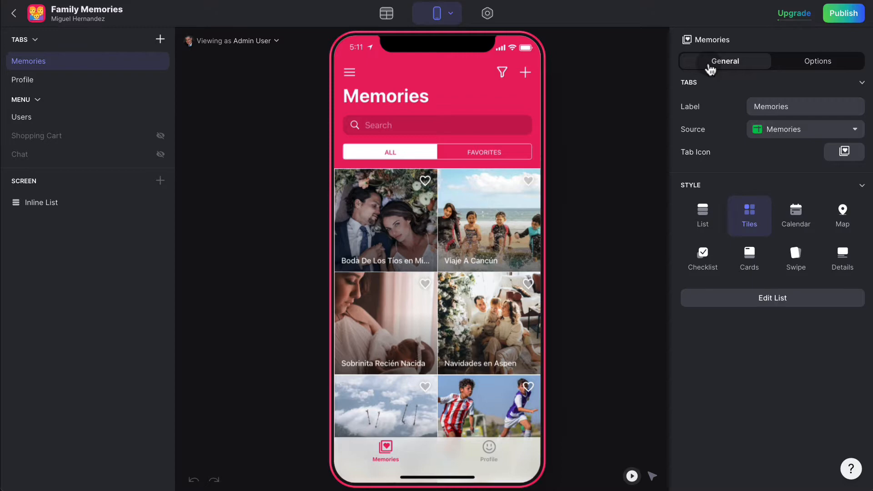
click(389, 220)
click(364, 70)
Open the app's data tables, go to the linked spreadsheet Sheets for Family Memories, and examine its App: Logins sheet.
click(387, 17)
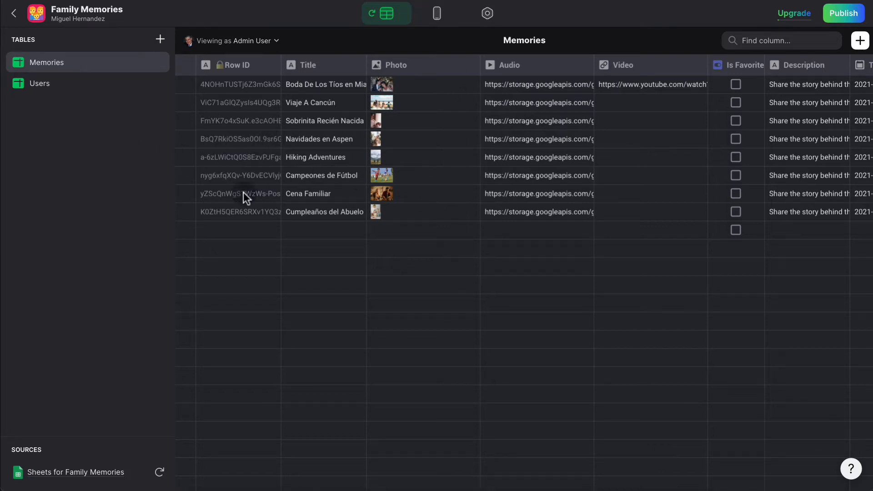
click(79, 476)
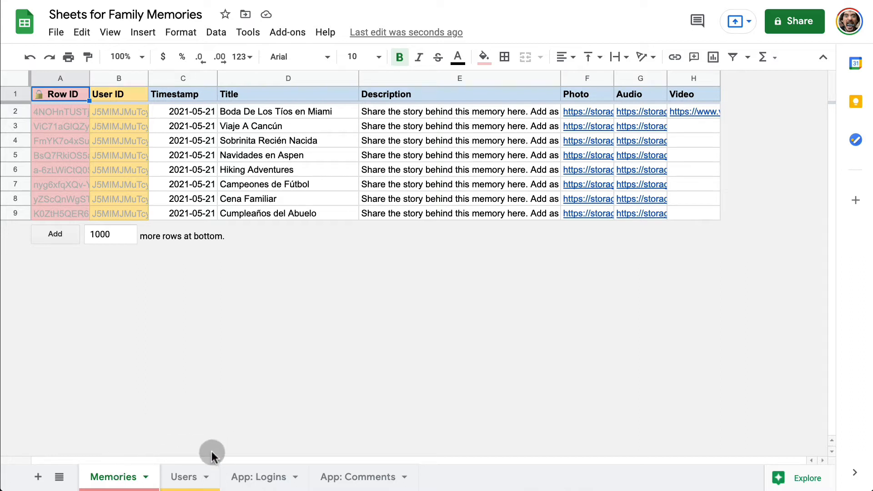
click(271, 476)
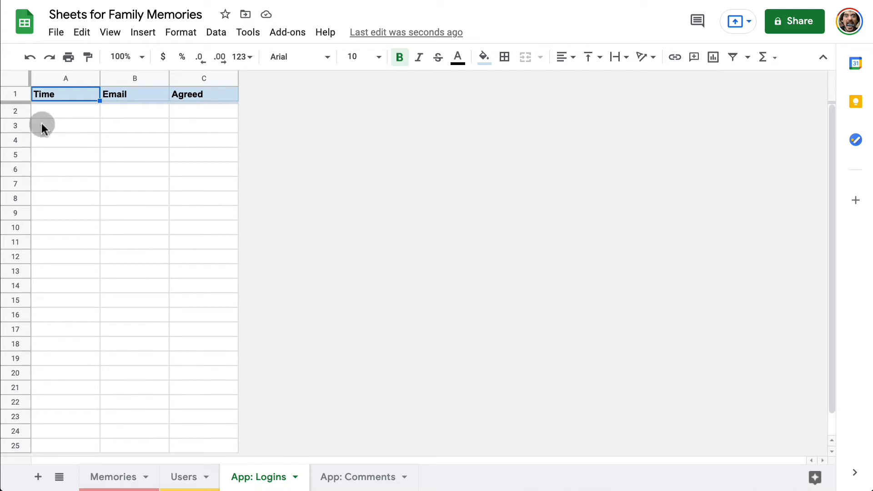
click(70, 115)
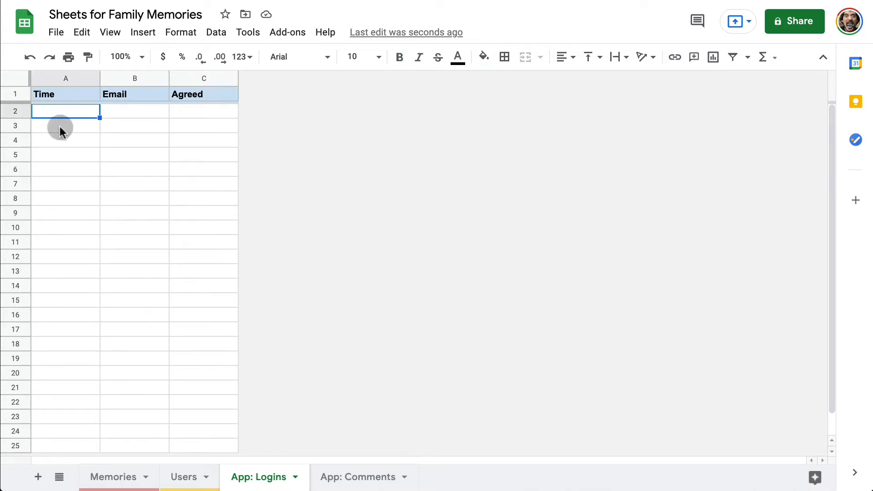
click(59, 126)
click(69, 110)
click(63, 122)
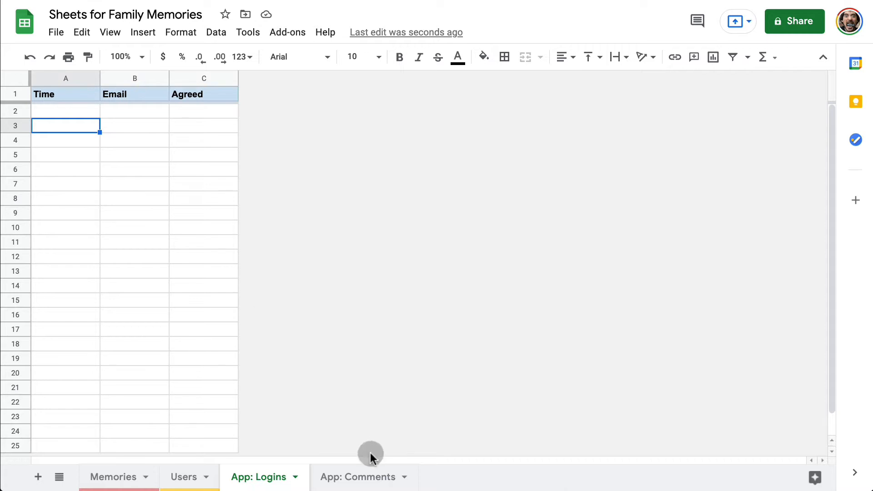
Examine the App: Comments, Memories and Users sheets of the linked spreadsheet.
click(364, 470)
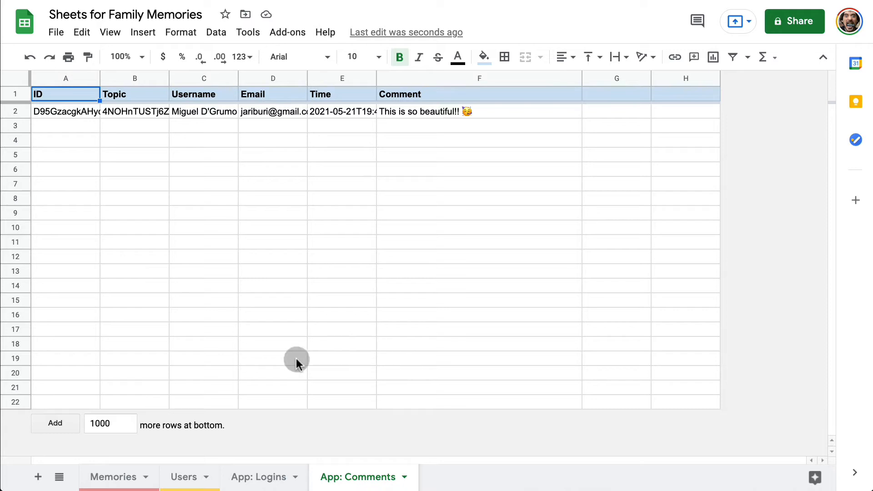
click(125, 476)
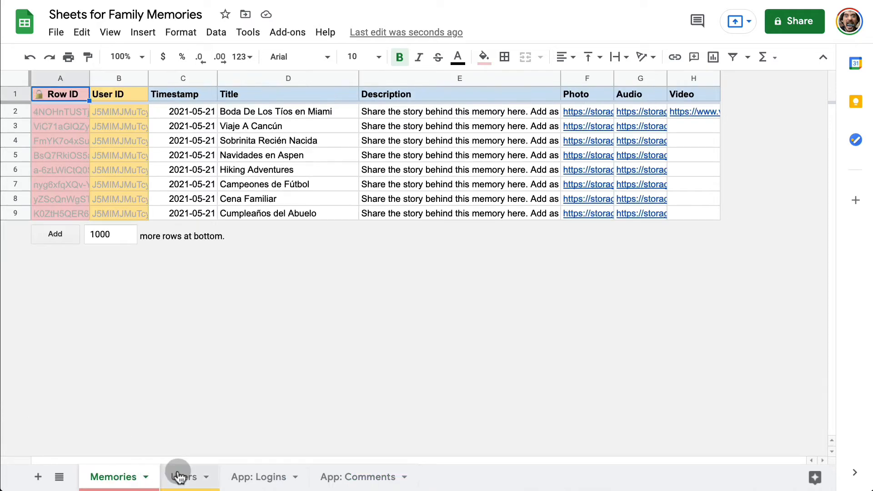
click(179, 477)
click(119, 476)
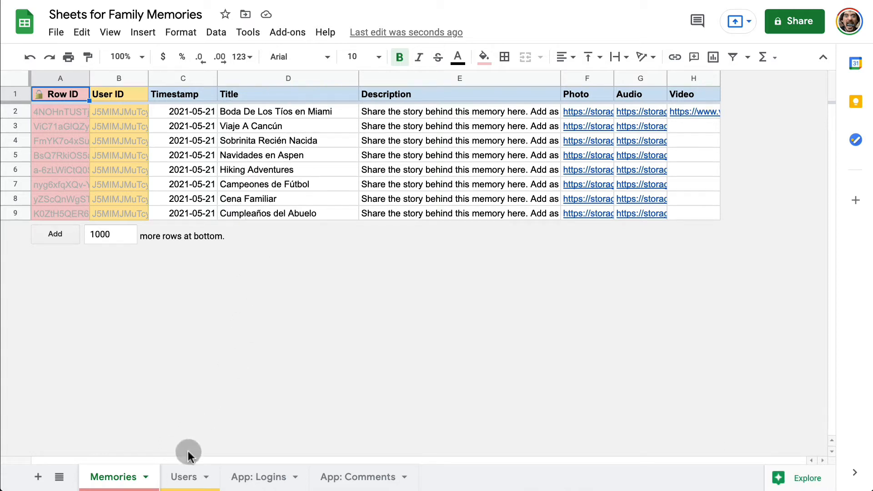
click(184, 472)
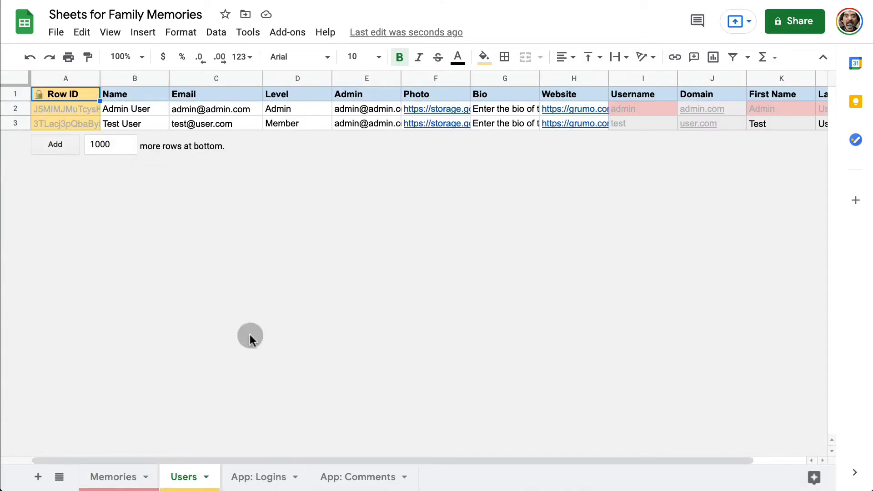
click(251, 293)
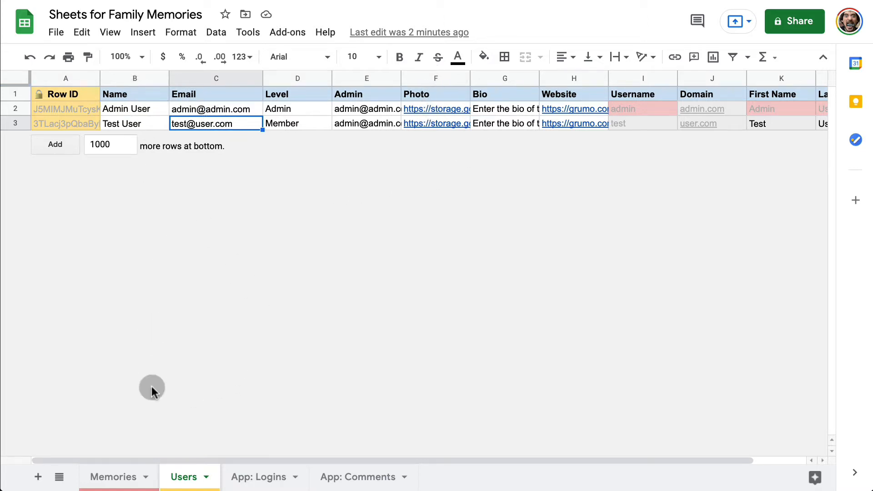
Return to the Memories sheet and select the whole Timestamp column.
click(120, 475)
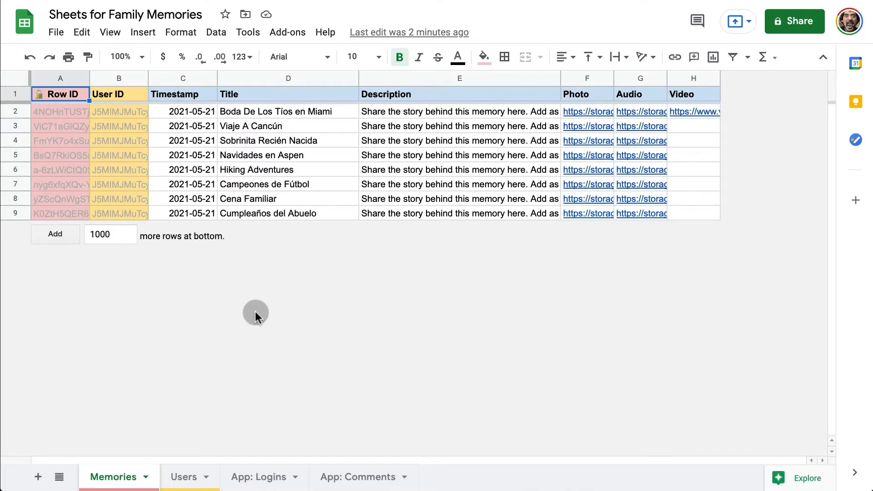
click(180, 77)
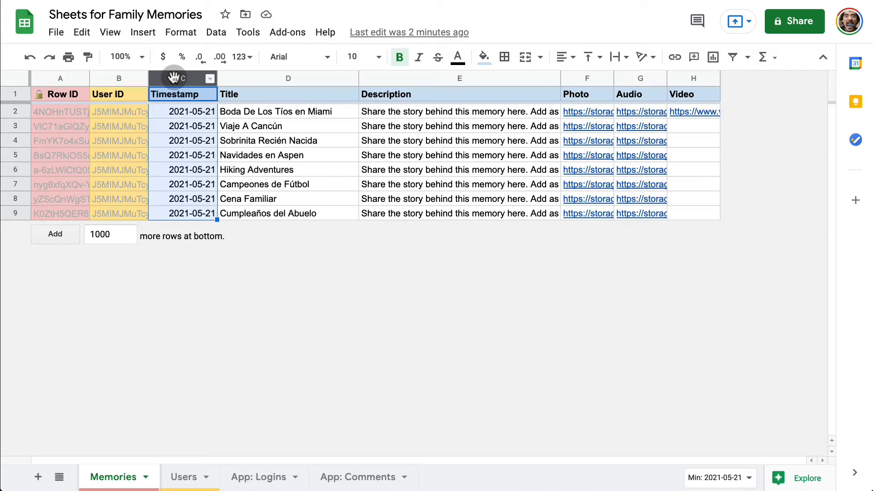
Select the Title, Description, Photo, Audio and Video columns of the Memories sheet one after another to review them.
click(347, 79)
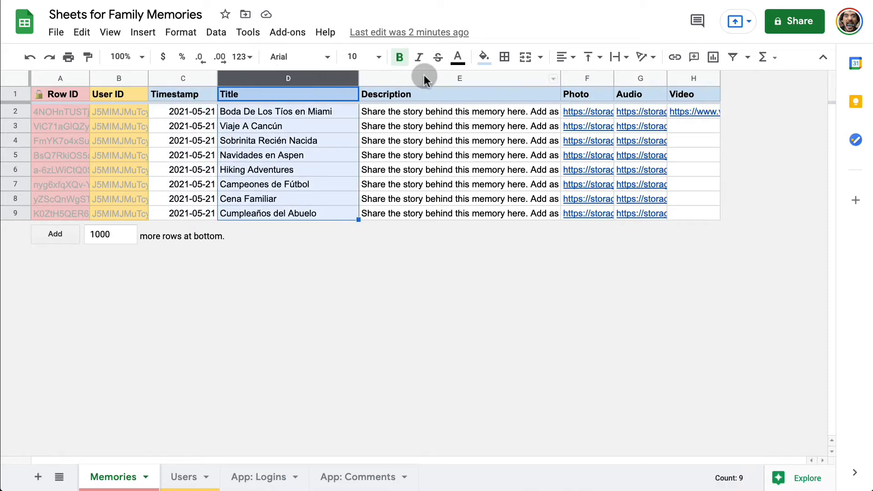
click(424, 79)
click(582, 80)
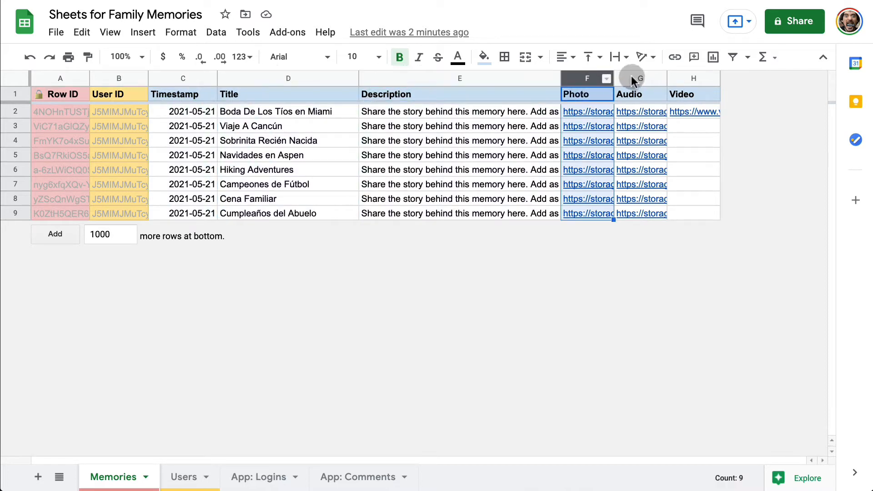
click(632, 78)
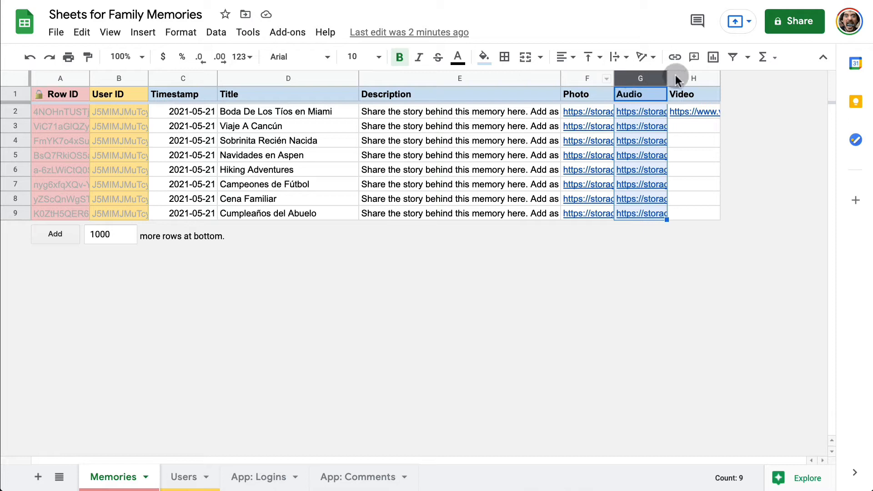
click(676, 77)
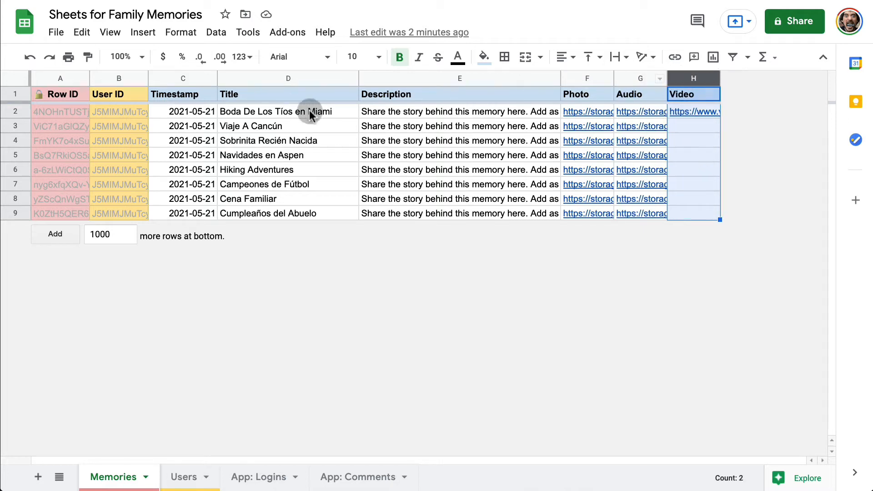
Select the User ID column, check the user records in the Users sheet, and return to the Memories sheet.
click(114, 80)
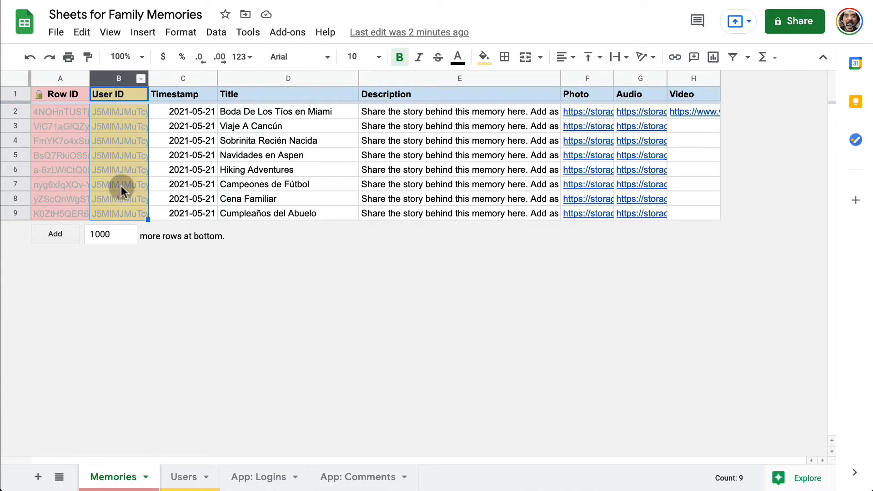
click(185, 477)
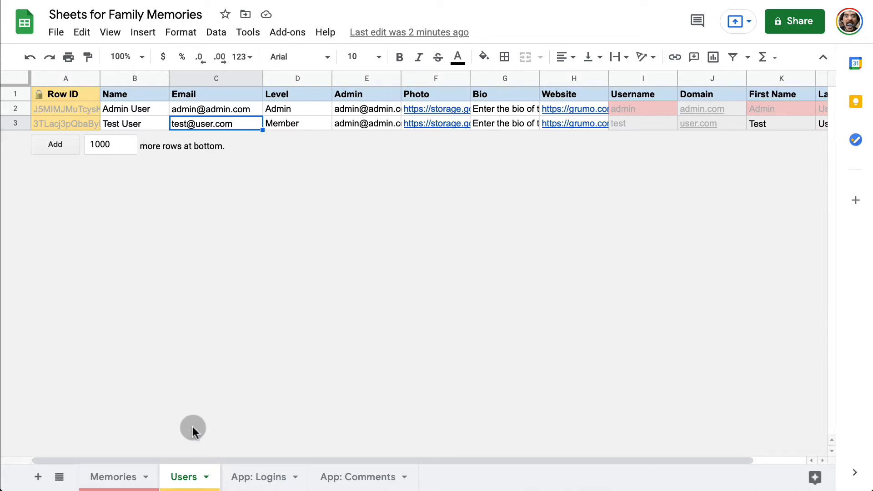
click(121, 476)
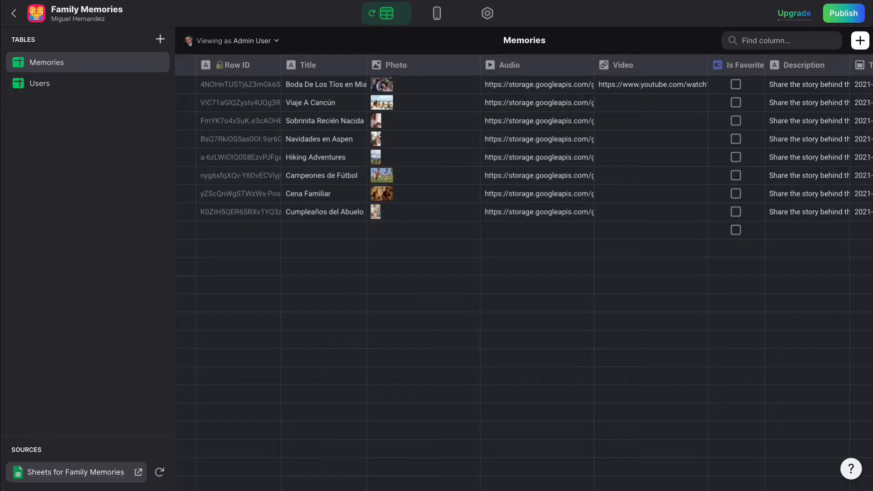
Switch to Glide's layout editor, look through the Memories tiles in the app preview, and open and close the add-memory form.
click(437, 16)
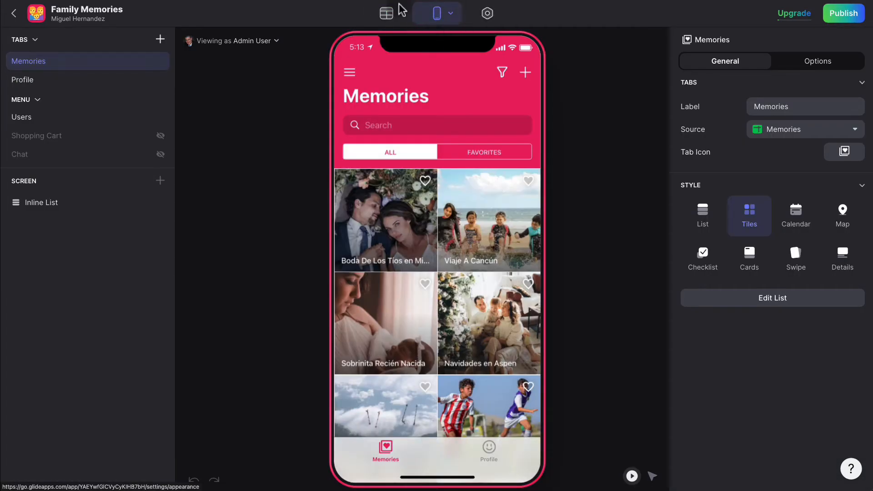
scroll(498, 241, down, 3)
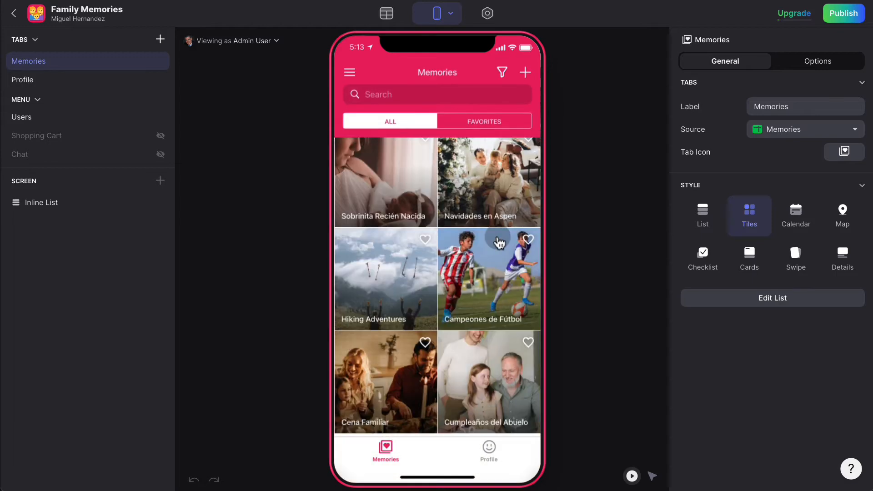
scroll(498, 237, up, 3)
scroll(497, 238, down, 3)
scroll(497, 237, up, 3)
click(526, 74)
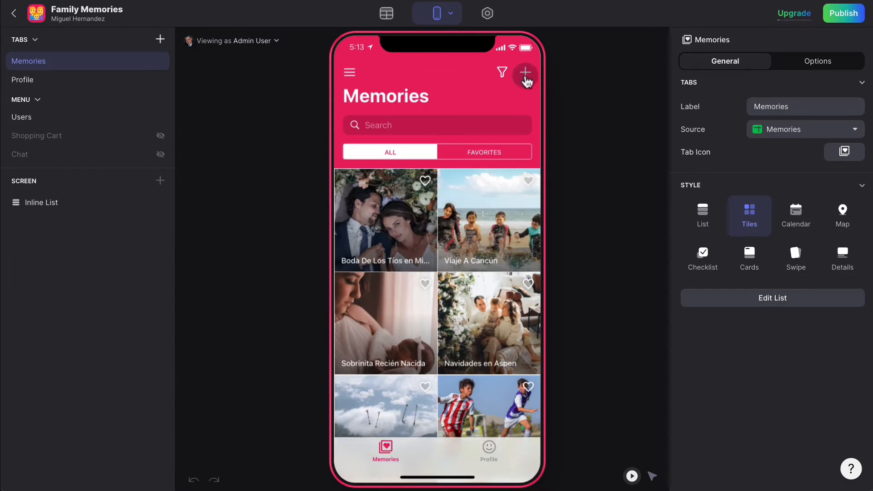
click(383, 75)
Examine the general settings and options of the Memories screen's Inline List, and return to the Memories tab's settings.
click(39, 205)
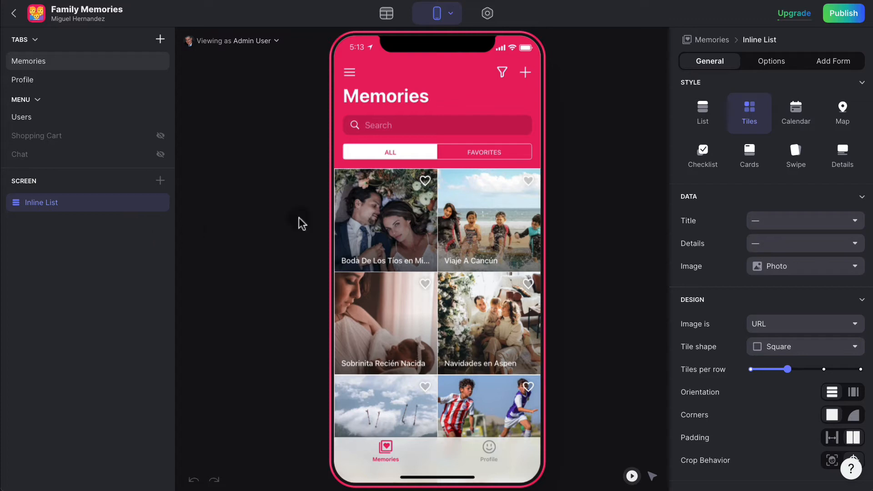
click(778, 68)
click(717, 69)
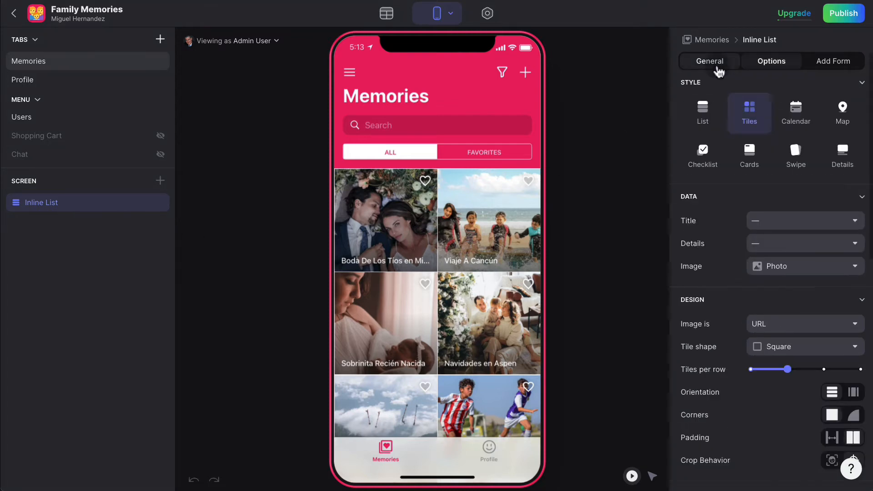
click(40, 69)
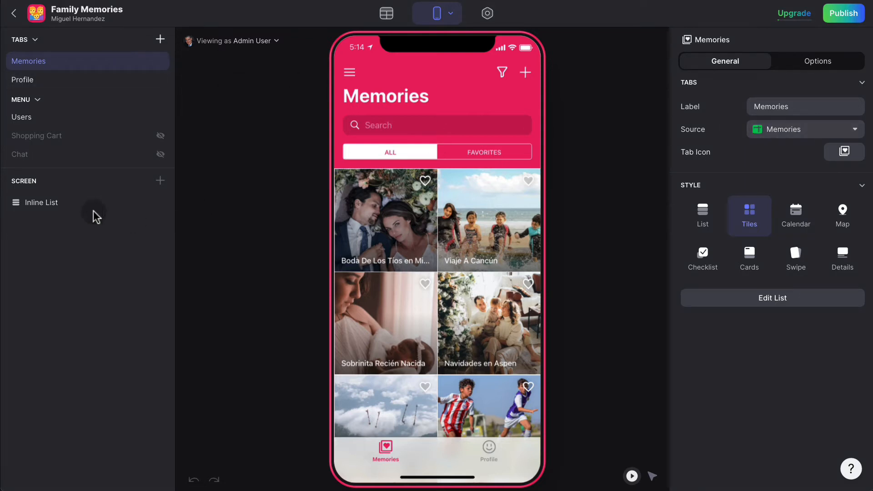
Try the List, Calendar, Cards and Swipe styles on the Memories Inline List, and switch back to Tiles.
click(39, 206)
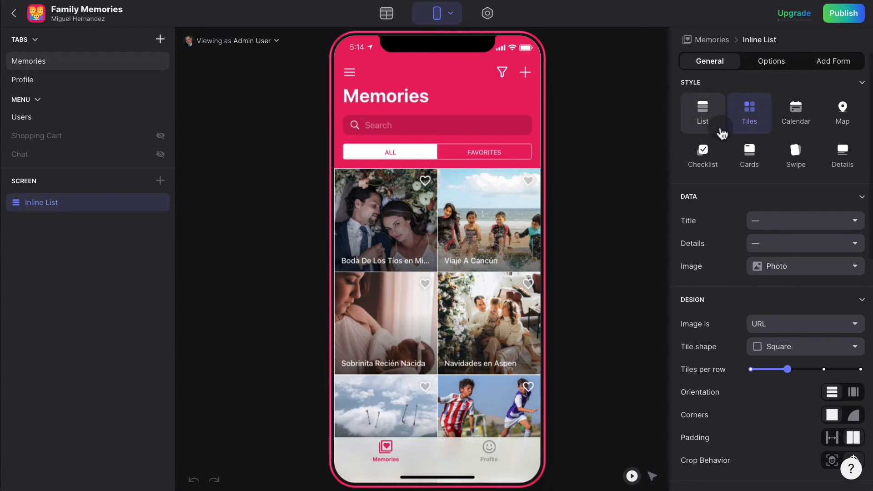
click(705, 120)
click(749, 119)
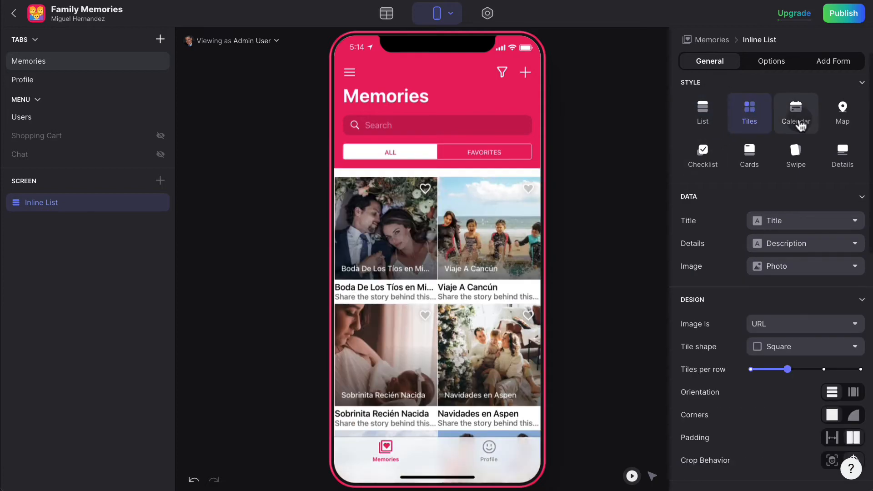
click(796, 119)
click(795, 156)
click(749, 156)
click(794, 158)
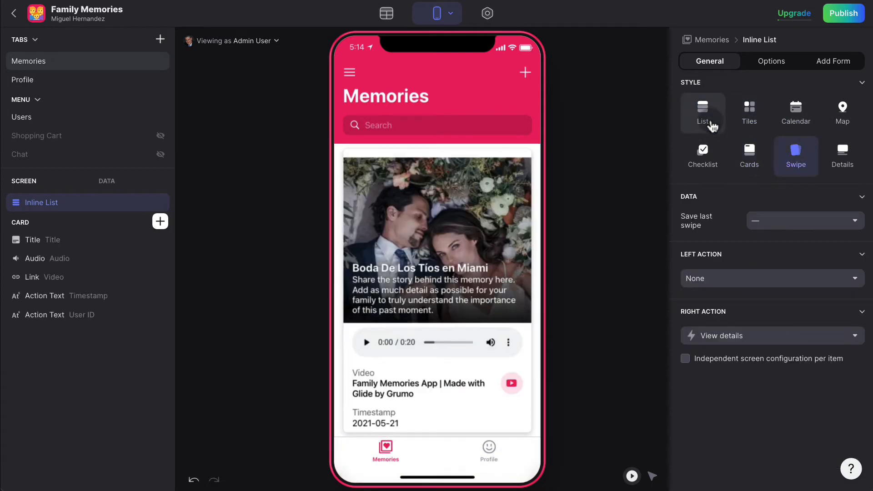
click(711, 126)
click(754, 119)
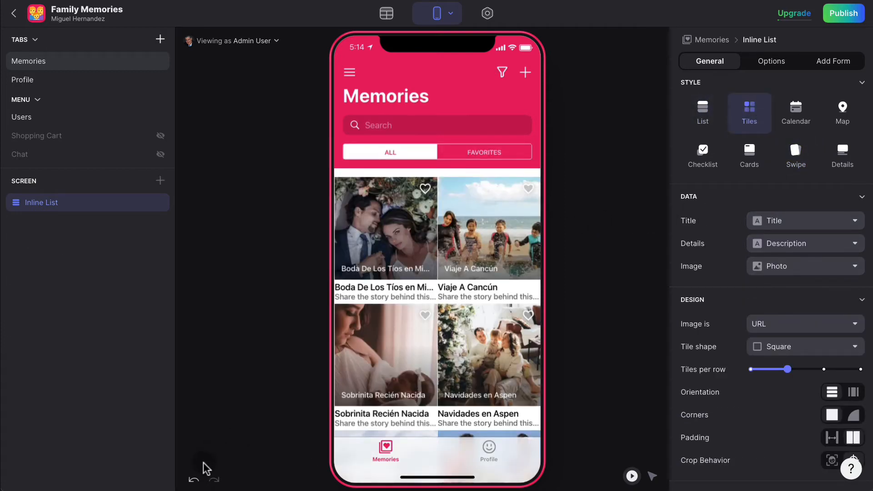
Undo the style changes made to the Memories Inline List.
click(194, 479)
click(194, 479)
click(194, 480)
click(194, 480)
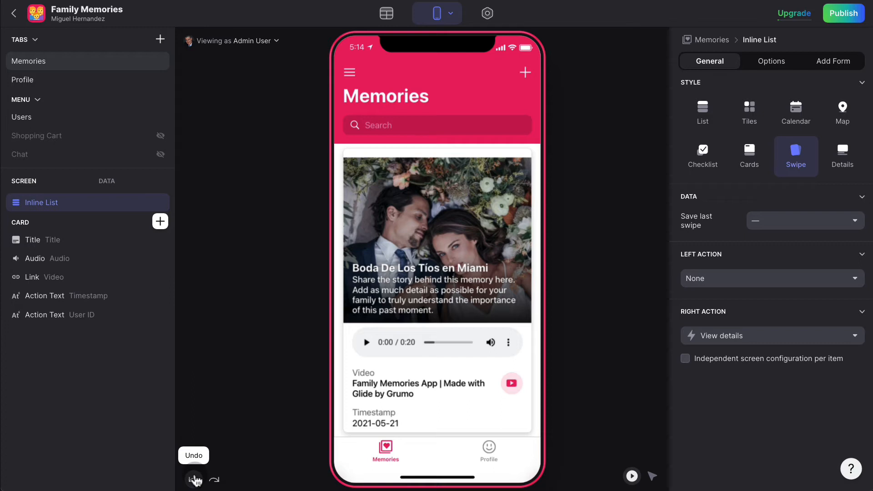
click(194, 479)
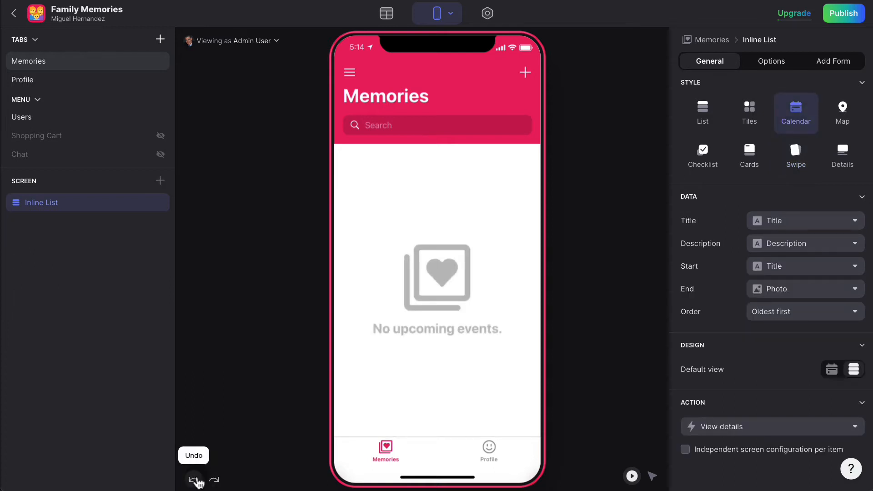
click(196, 480)
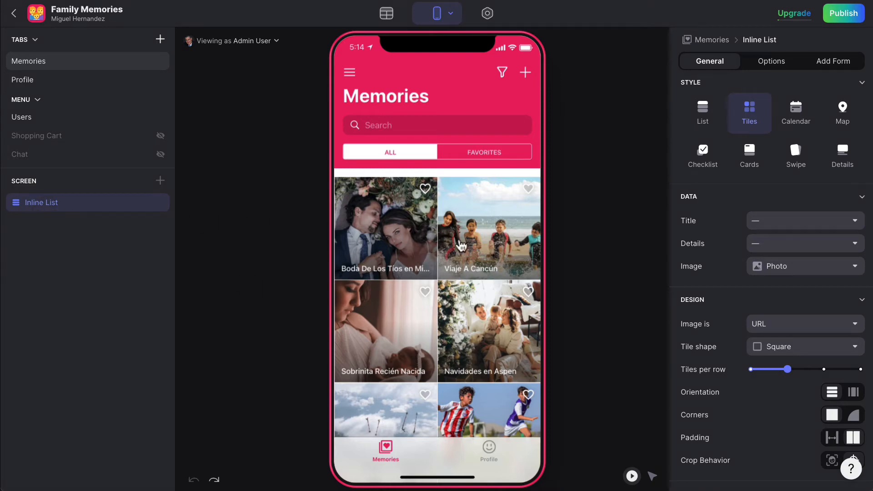
Try the Title column as the tiles' title, clear it again, and check the image source choices without changing them.
click(792, 222)
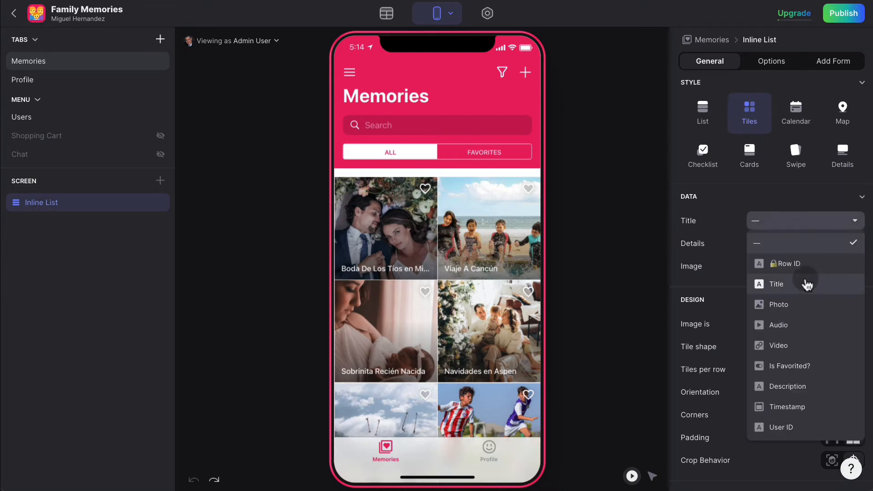
click(803, 283)
click(802, 222)
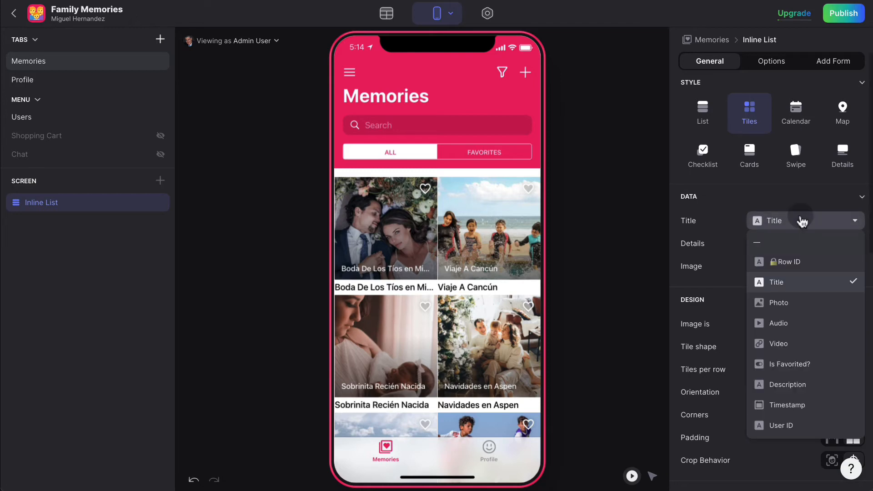
click(789, 242)
click(790, 269)
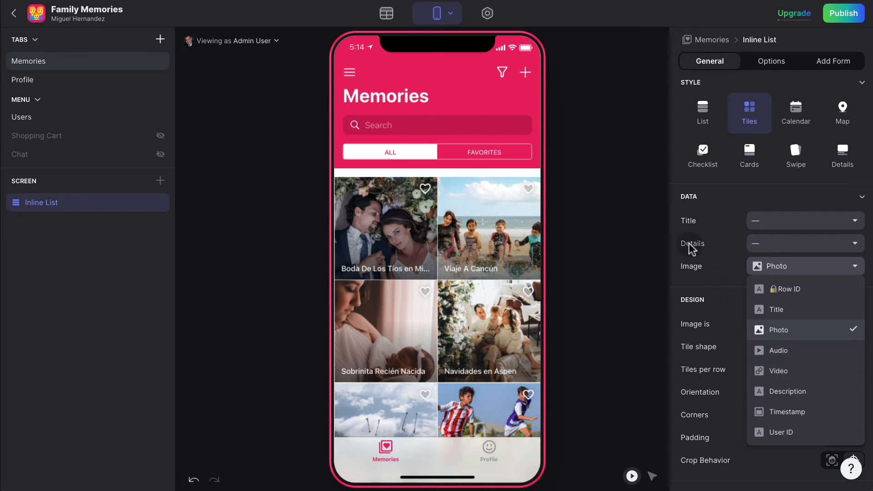
click(629, 222)
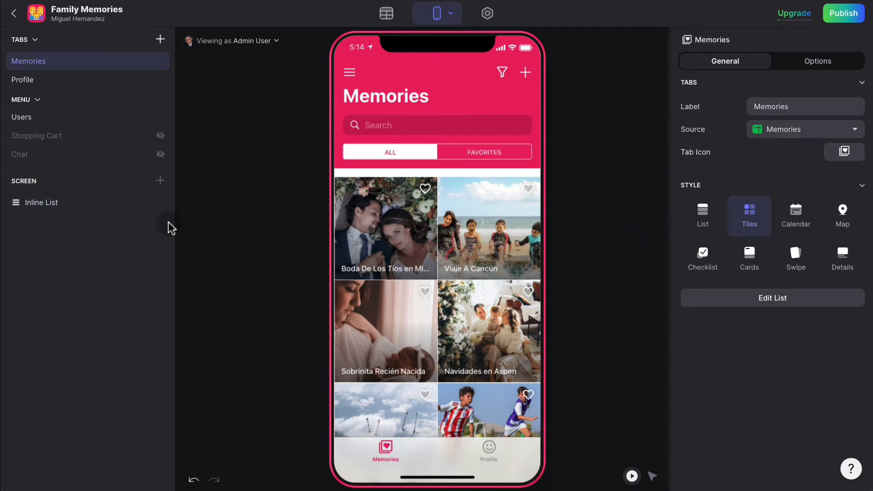
Try the other orientation, round corners and loose padding on the Inline List tiles, restoring each setting, and review the remaining options.
click(56, 205)
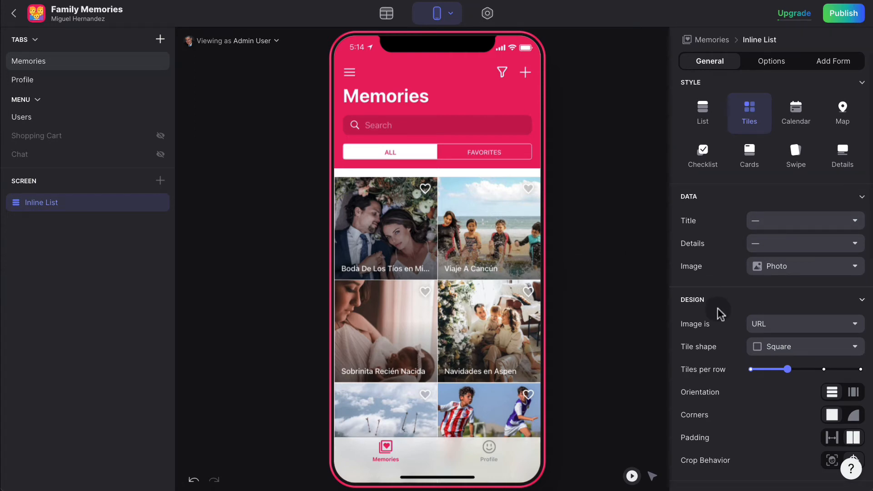
scroll(717, 313, down, 2)
scroll(714, 313, down, 2)
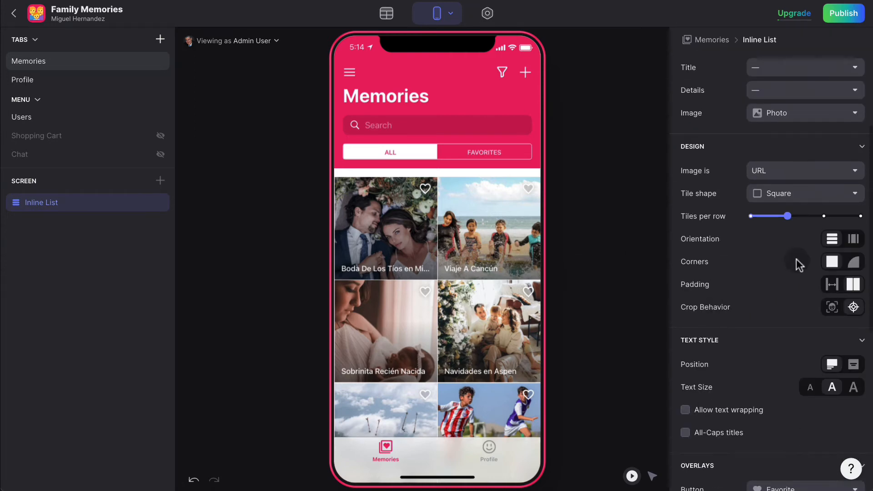
click(853, 239)
click(832, 238)
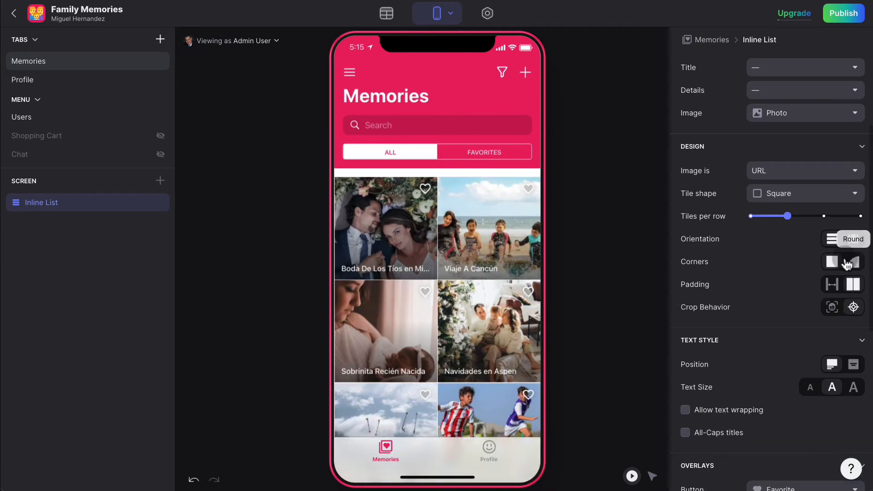
click(849, 262)
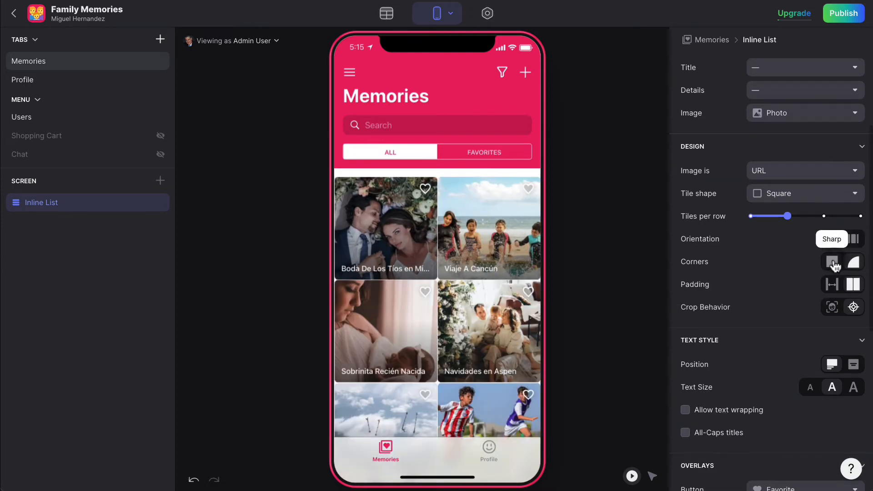
click(831, 262)
click(837, 285)
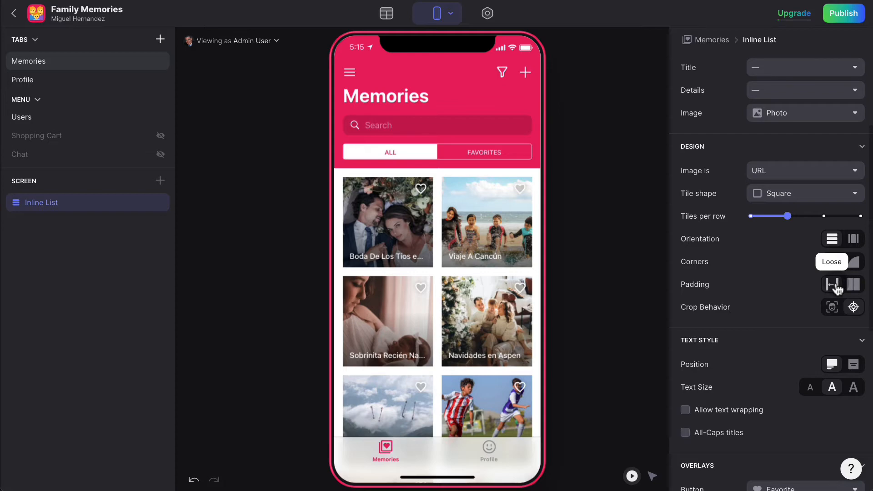
click(853, 284)
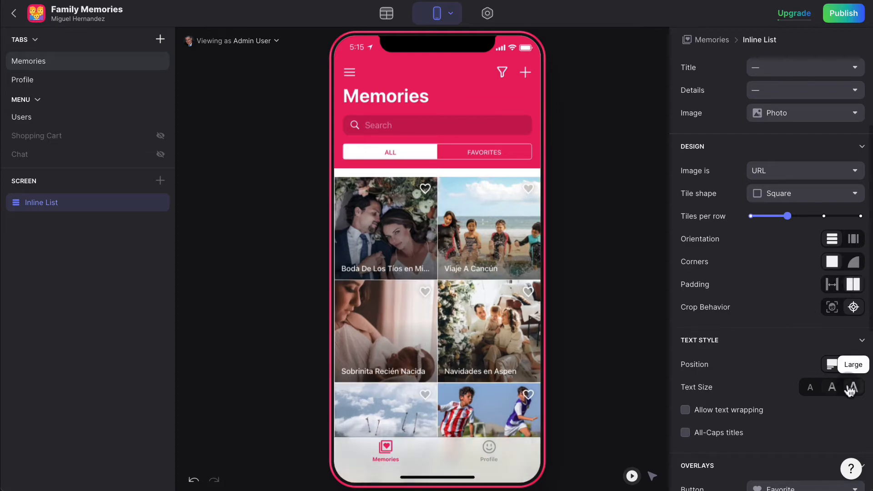
scroll(776, 334, down, 3)
scroll(775, 335, up, 6)
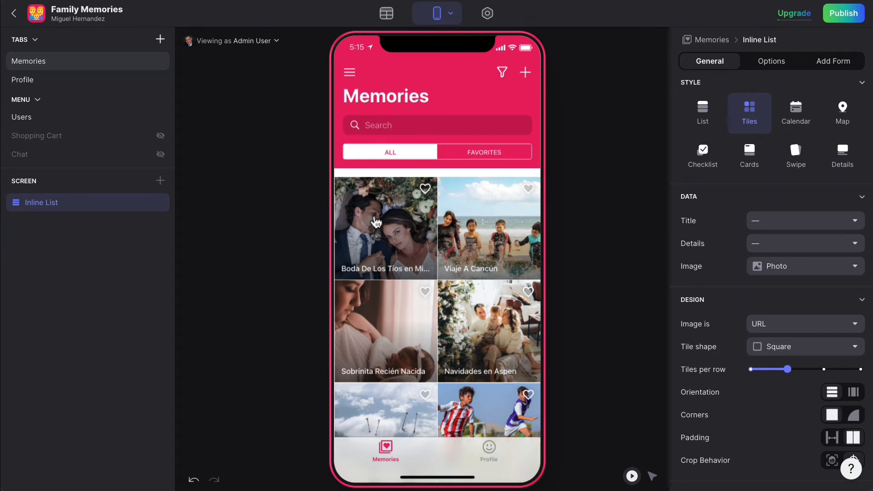
Open the Boda De Los Tíos en Miami memory and remove the Title text, Description text and Audio components from its details screen.
click(389, 240)
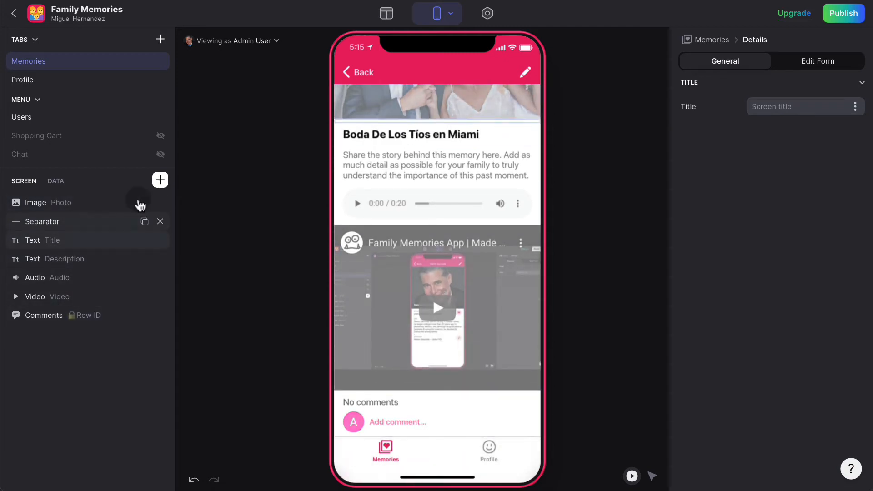
click(160, 240)
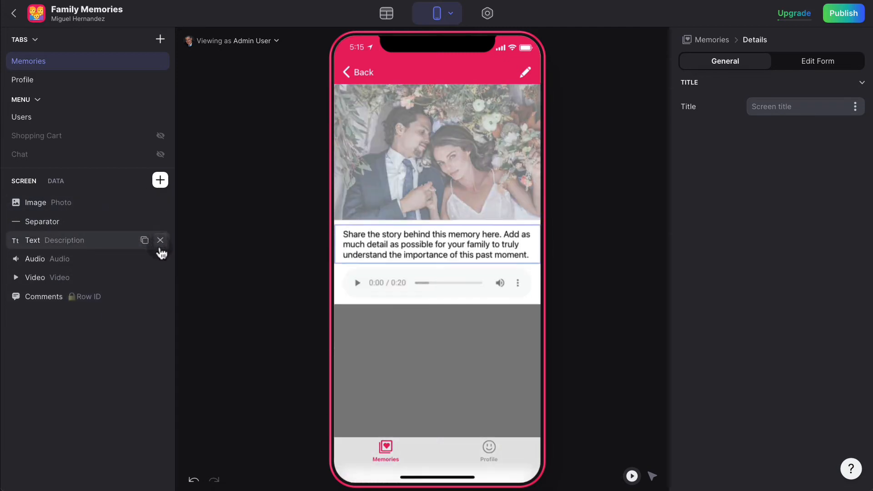
click(160, 239)
click(160, 241)
Look through the components that can be inserted into the details screen without adding any.
click(160, 180)
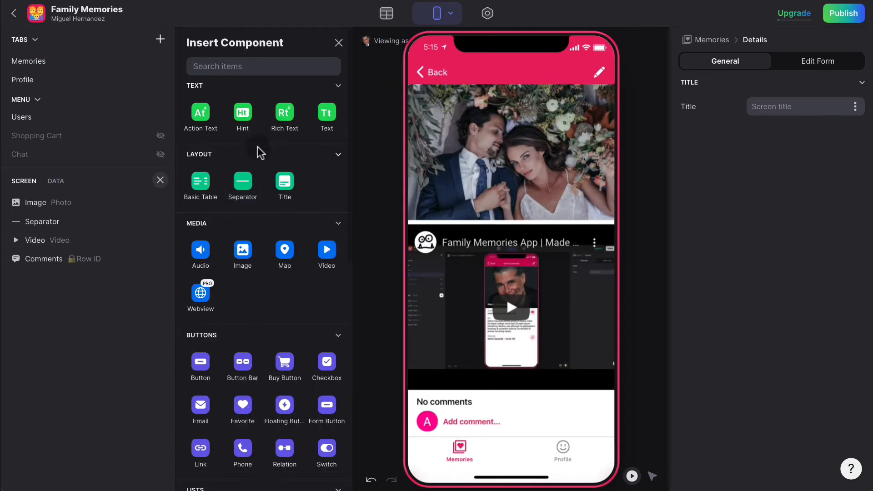
scroll(261, 259, down, 3)
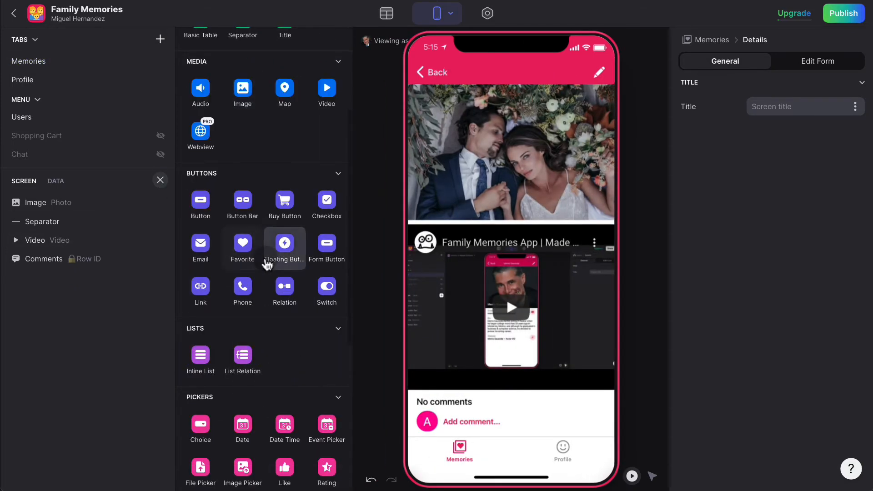
scroll(267, 264, up, 3)
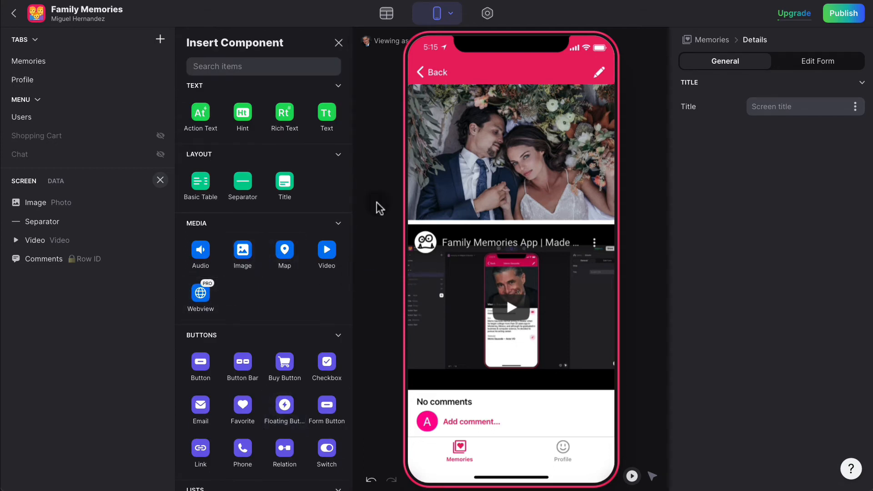
click(338, 42)
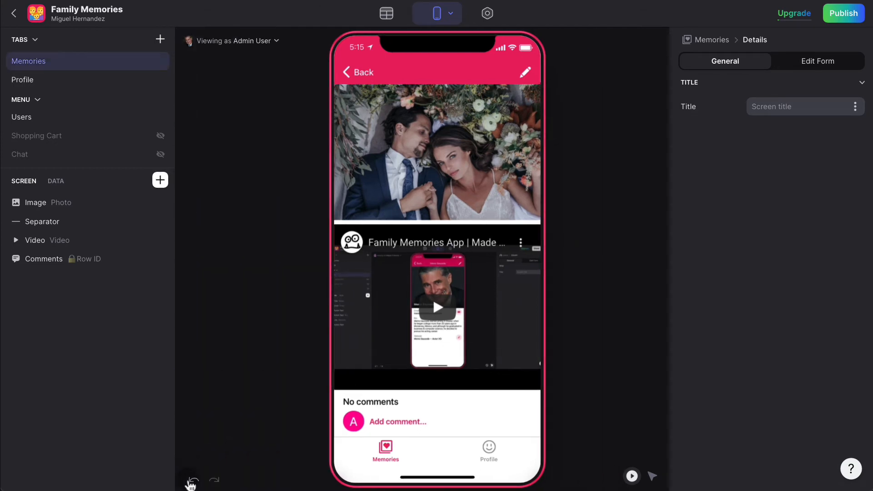
Undo the removal of the Title text, Description text and Audio components from the details screen.
click(194, 480)
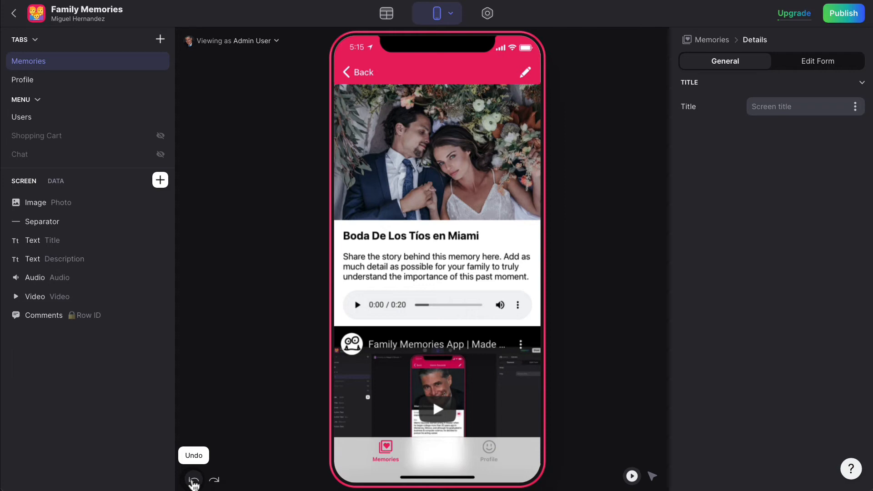
scroll(391, 293, down, 3)
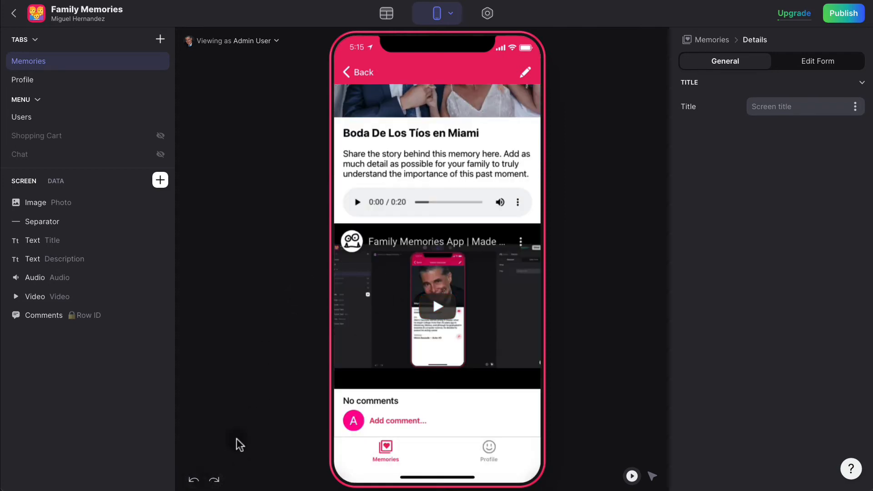
click(348, 75)
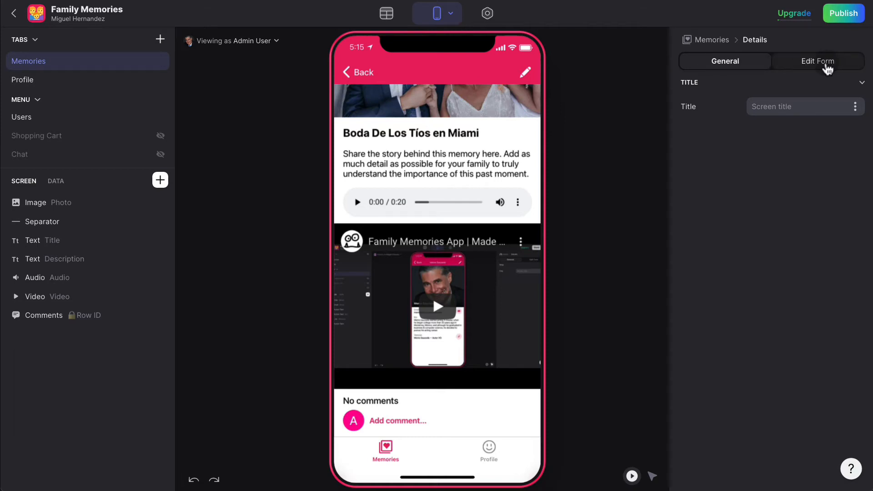
Try turning off user editing in the details screen's edit form settings and turn it back on.
click(826, 62)
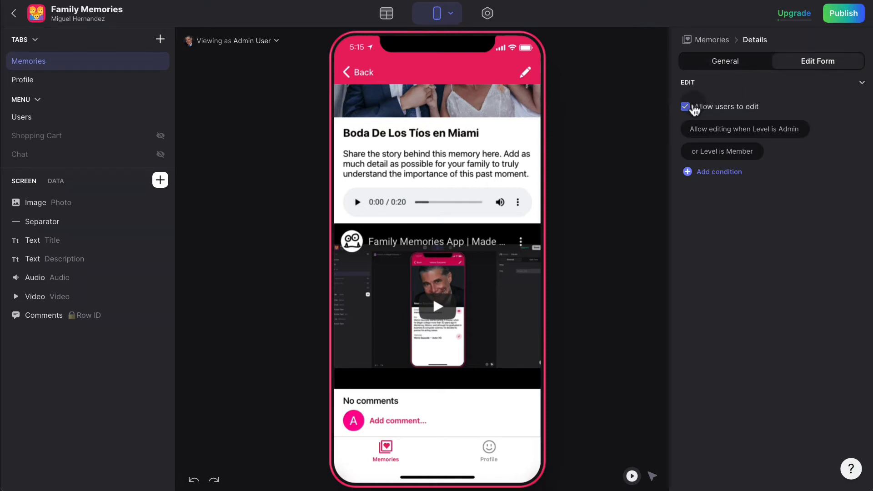
click(684, 109)
click(684, 109)
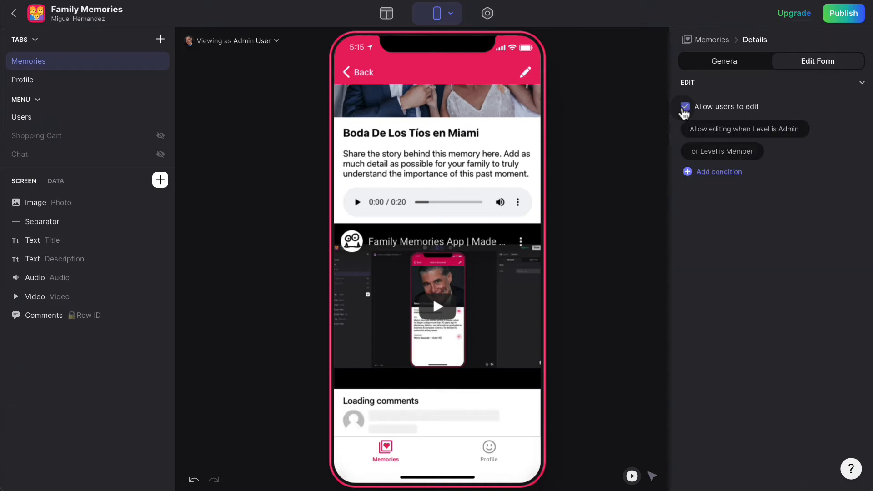
click(684, 109)
click(684, 110)
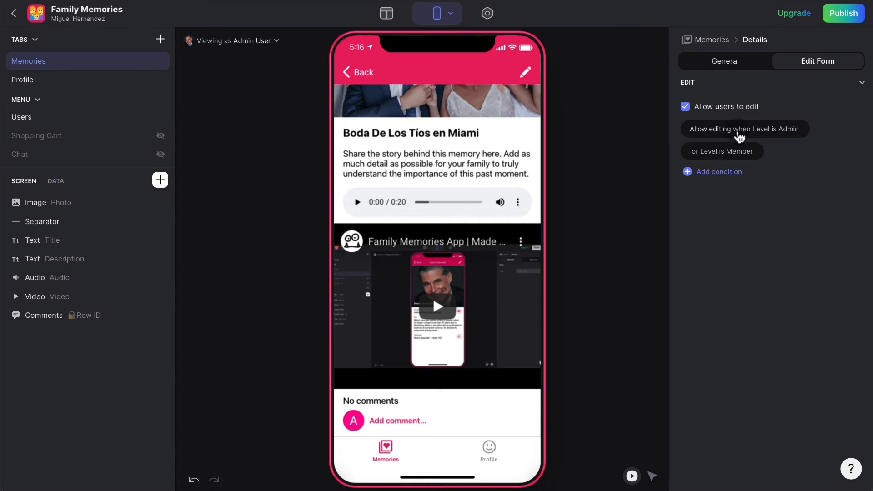
Examine the conditions that allow editing by user Level, checking the Admin and Member values without changing them.
click(738, 133)
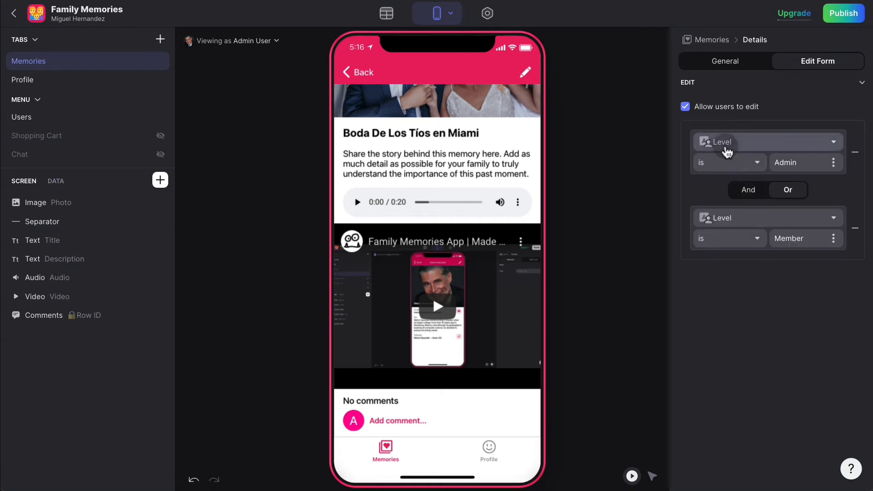
double_click(779, 162)
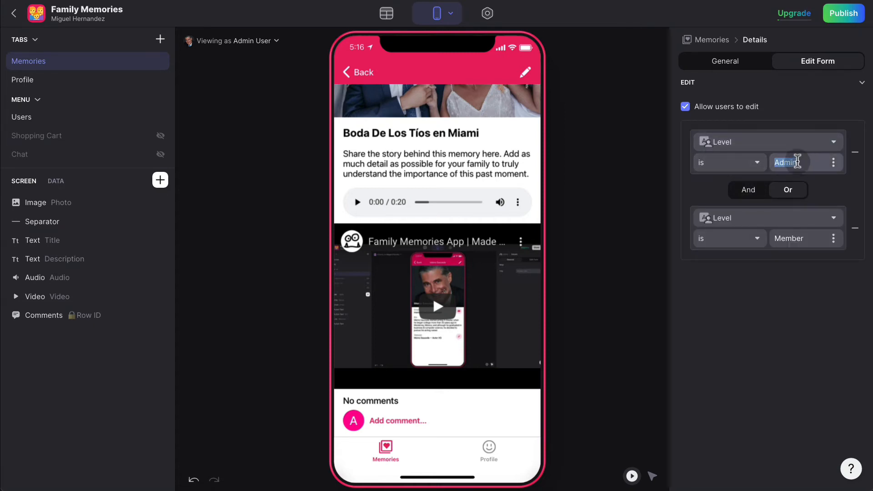
click(797, 194)
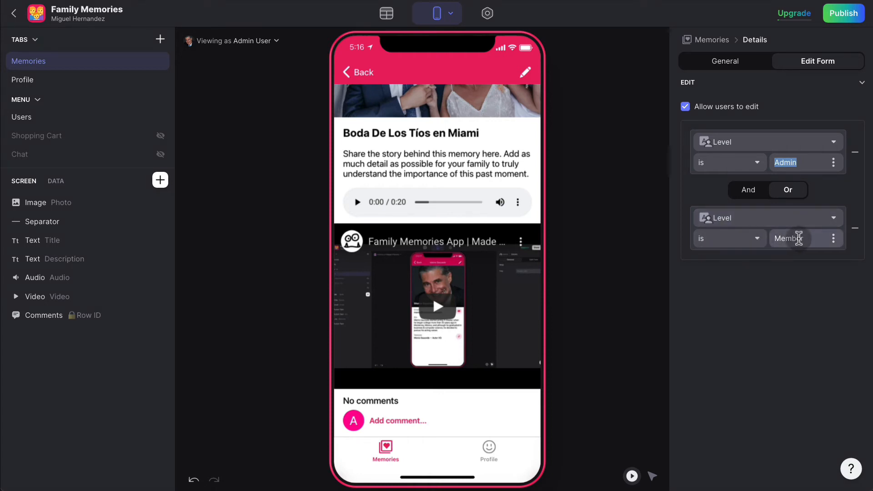
click(802, 237)
click(802, 293)
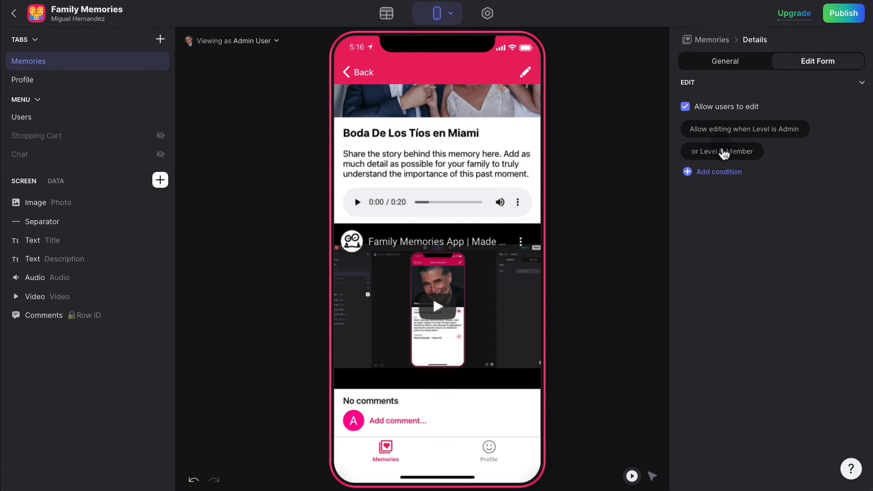
Clear the Level value of the Test User row in the Users table.
click(389, 15)
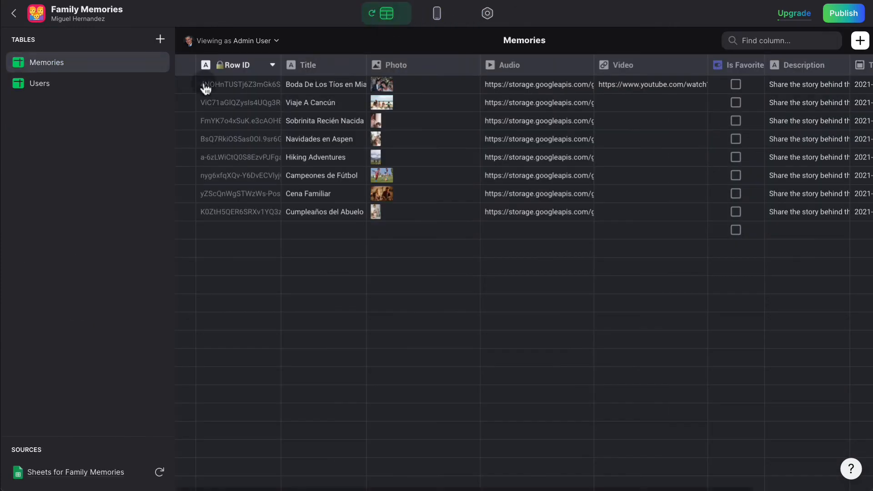
click(82, 87)
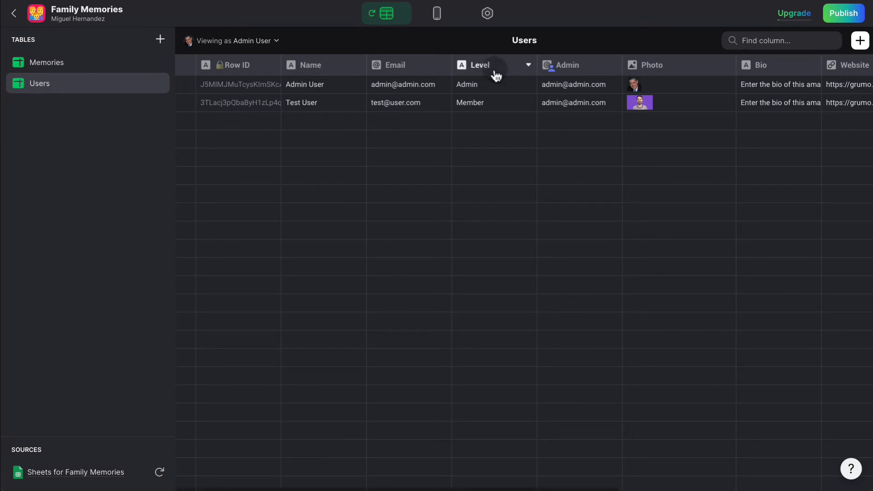
double_click(477, 103)
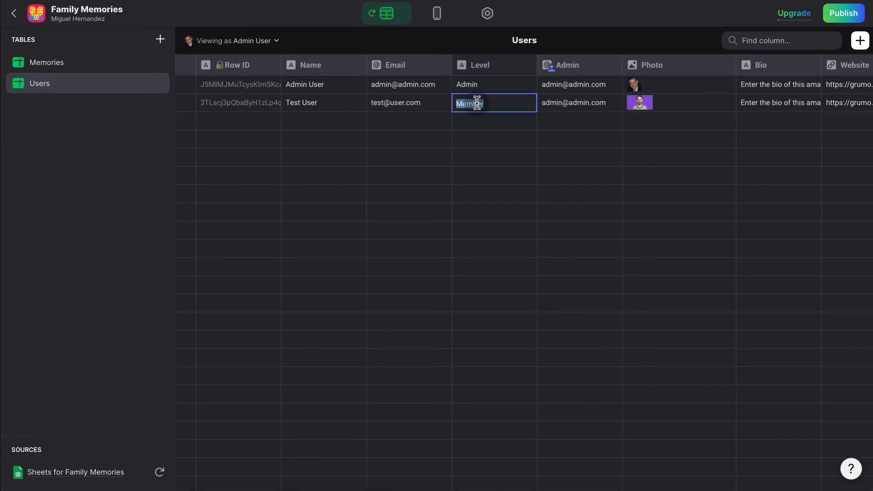
key(BackSpace)
click(491, 120)
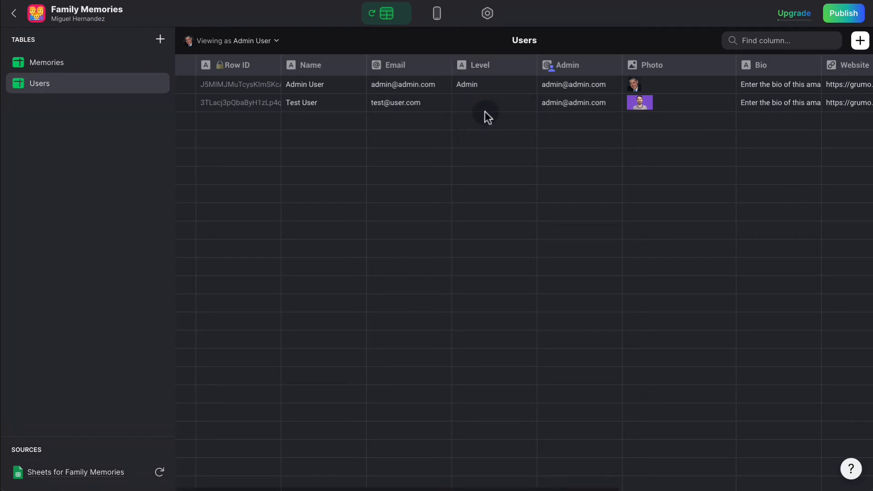
Preview the memory's details screen as Test User and check whether editing is offered, along with the edit form settings.
click(438, 16)
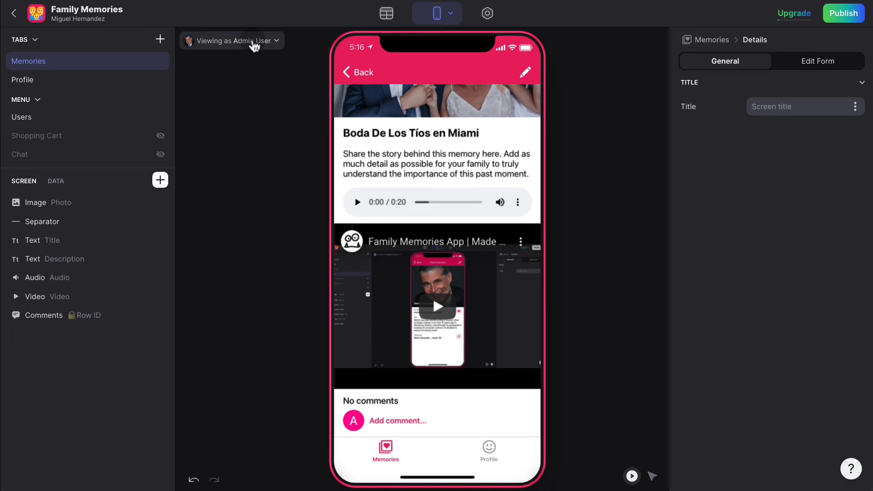
click(253, 42)
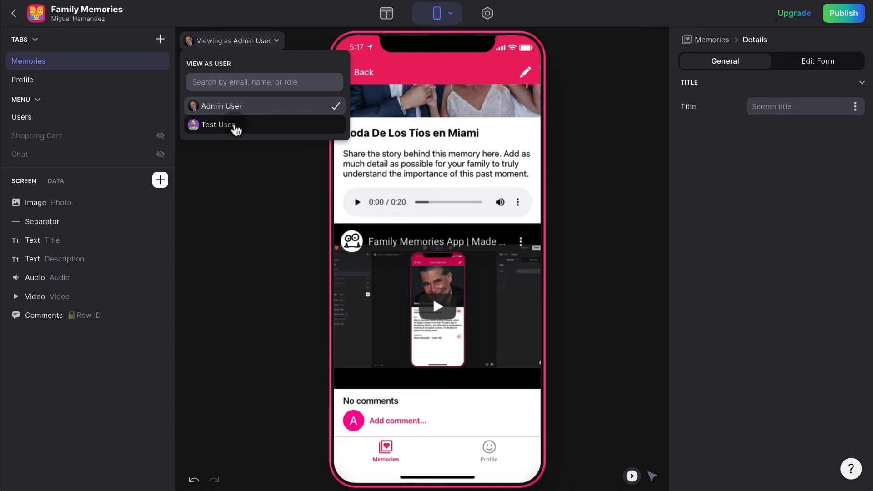
click(236, 127)
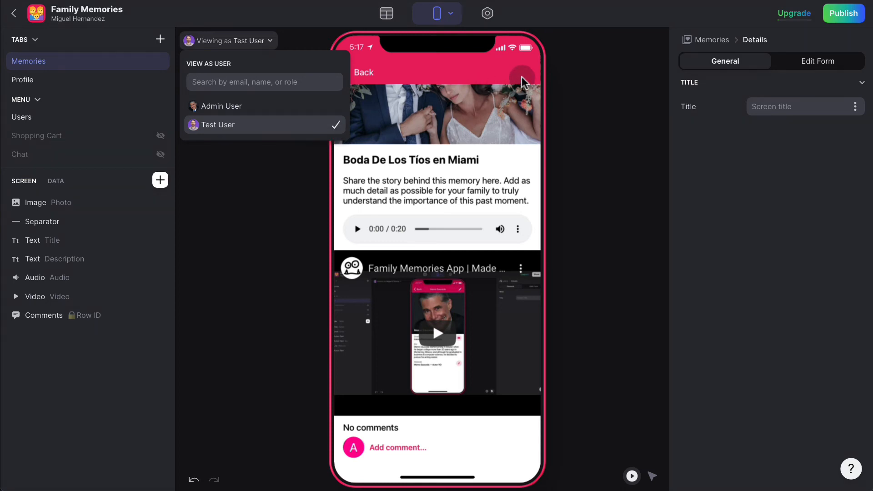
click(820, 67)
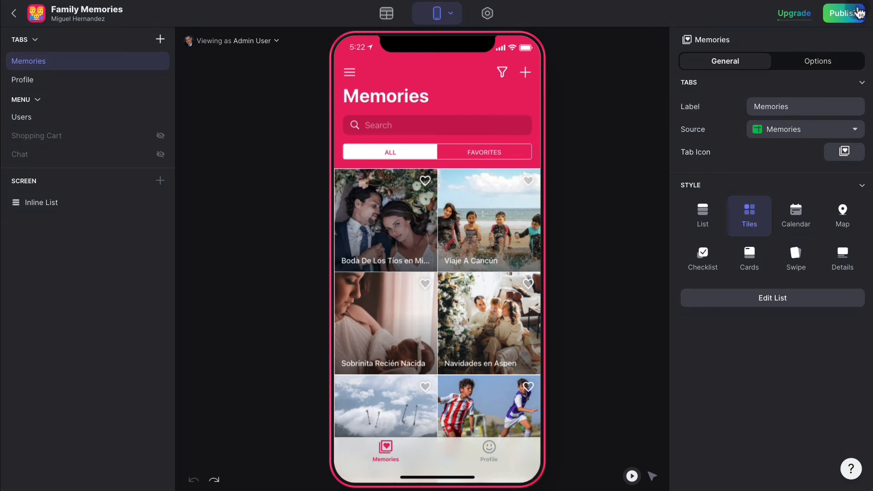
Publish the Family Memories app and set its app link to mifamilia234.glideapp.io.
click(843, 13)
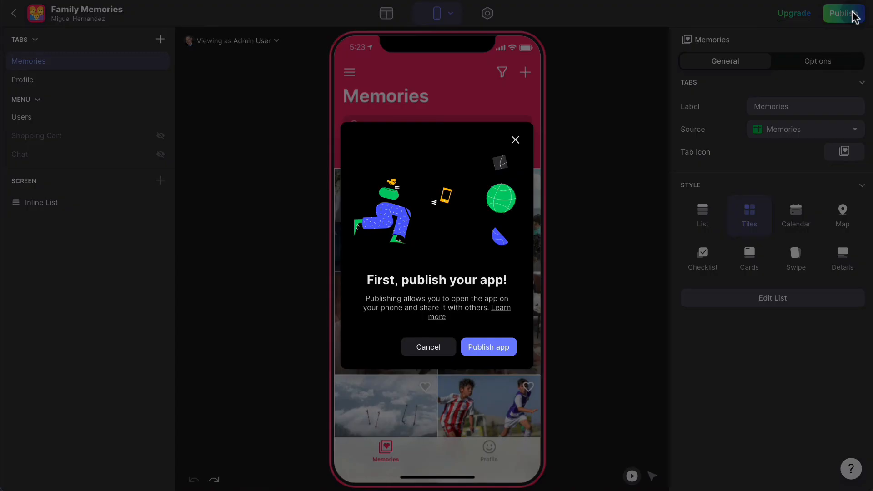
click(487, 347)
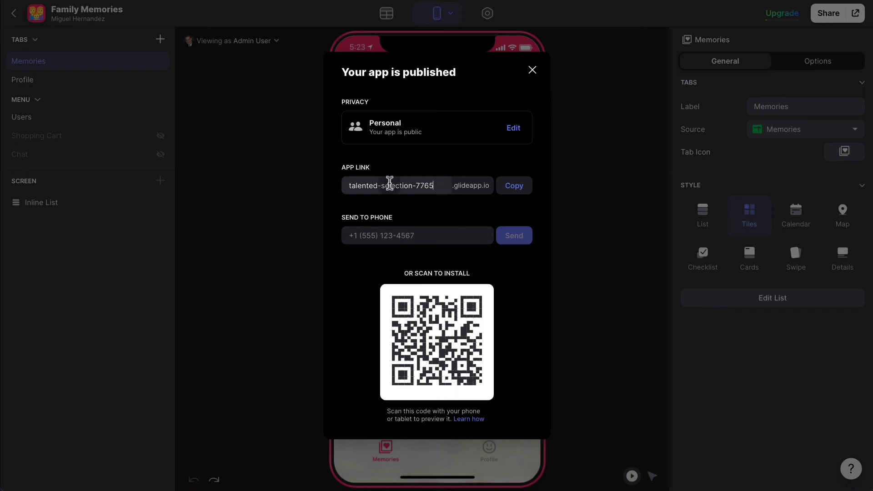
triple_click(387, 184)
text(mifamilia)
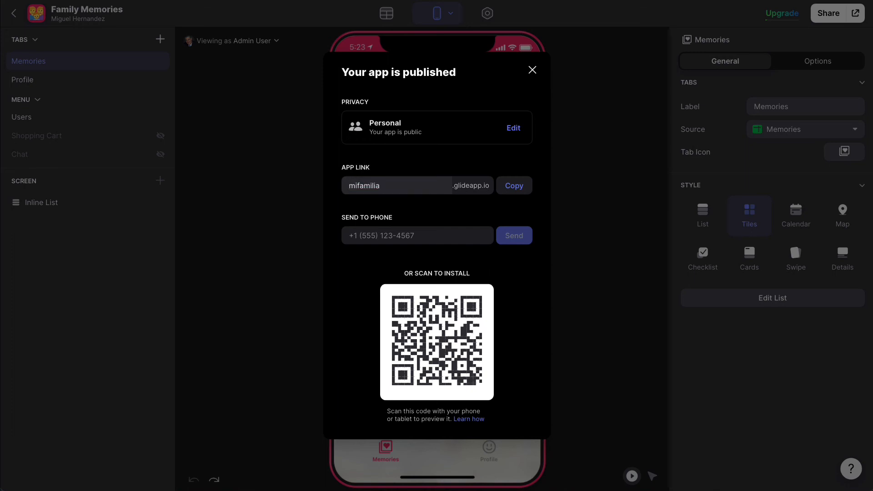
text(234)
Copy the published app's link and open the live app.
click(518, 191)
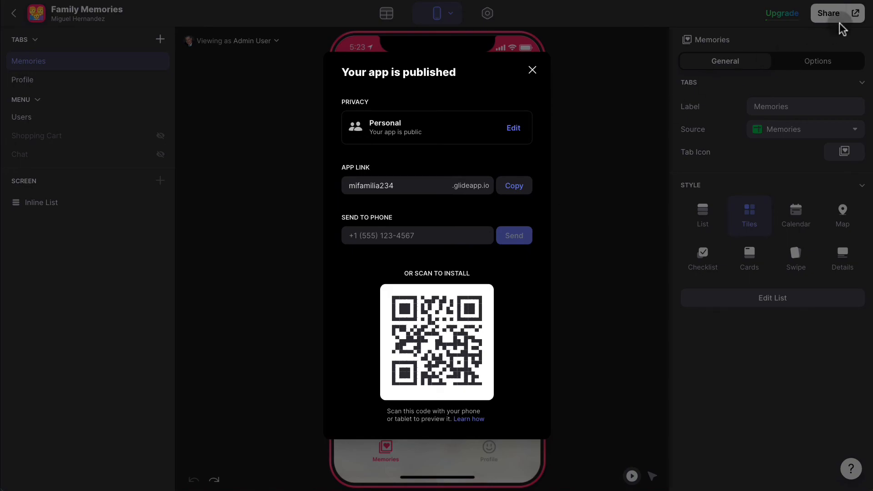
click(855, 15)
click(855, 14)
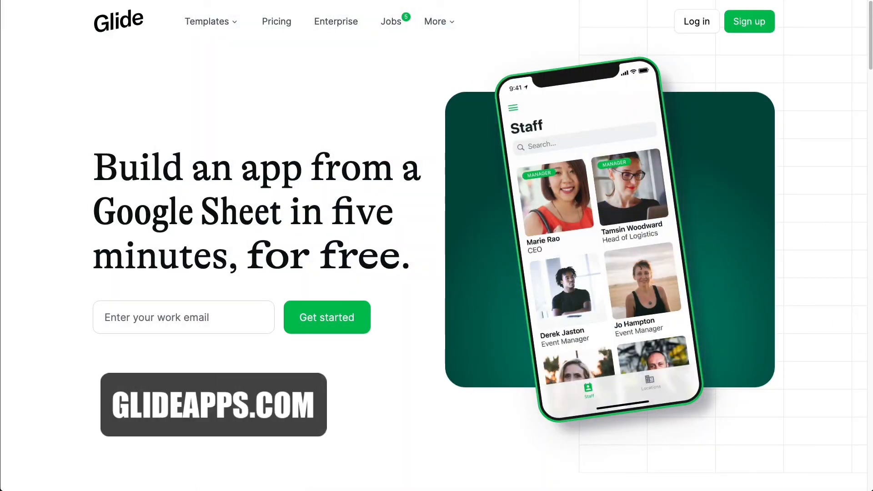
Look over the Glide website's home page and browse the Finance templates from beginning to end.
scroll(437, 245, down, 2)
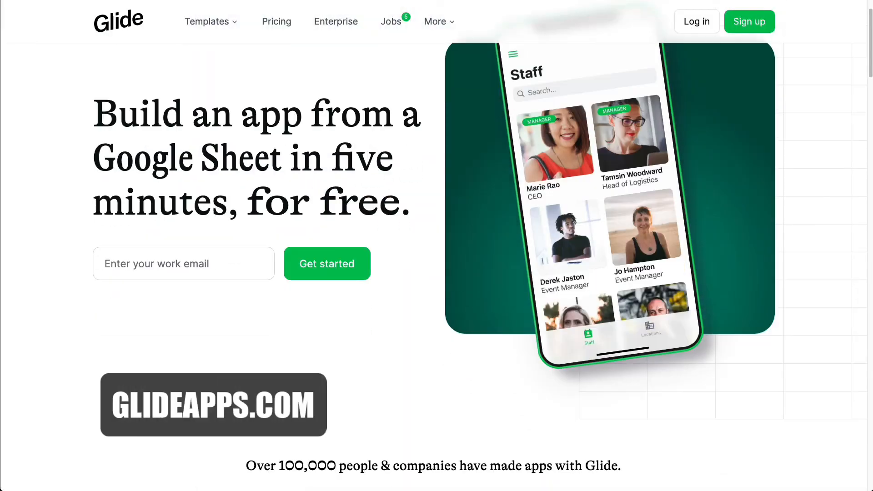
scroll(436, 245, up, 2)
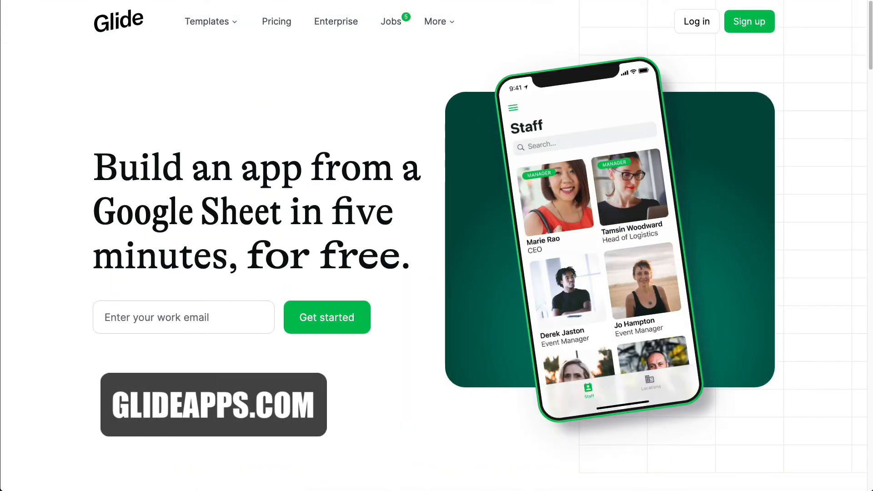
mouse_move(211, 21)
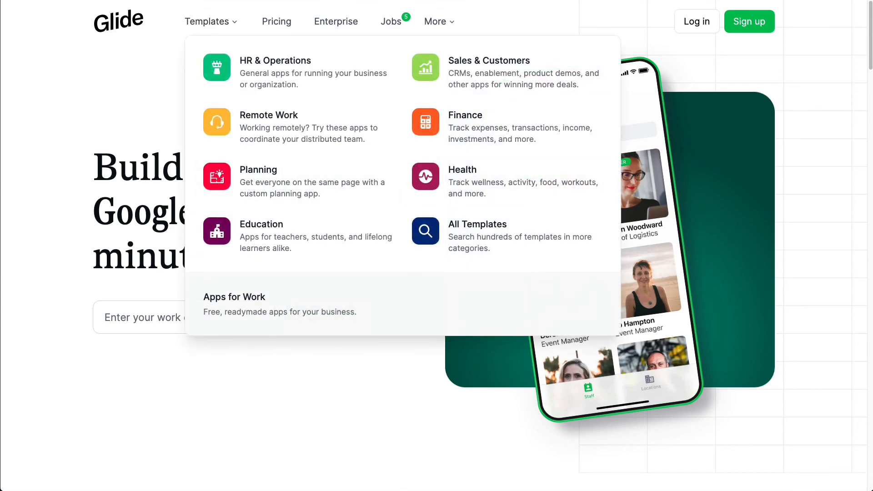
click(466, 114)
scroll(437, 246, down, 15)
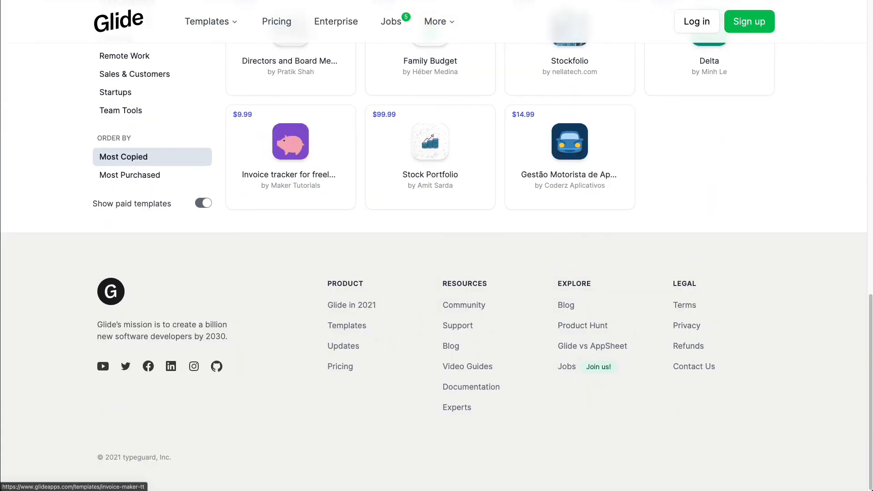
scroll(436, 245, up, 12)
scroll(437, 246, up, 3)
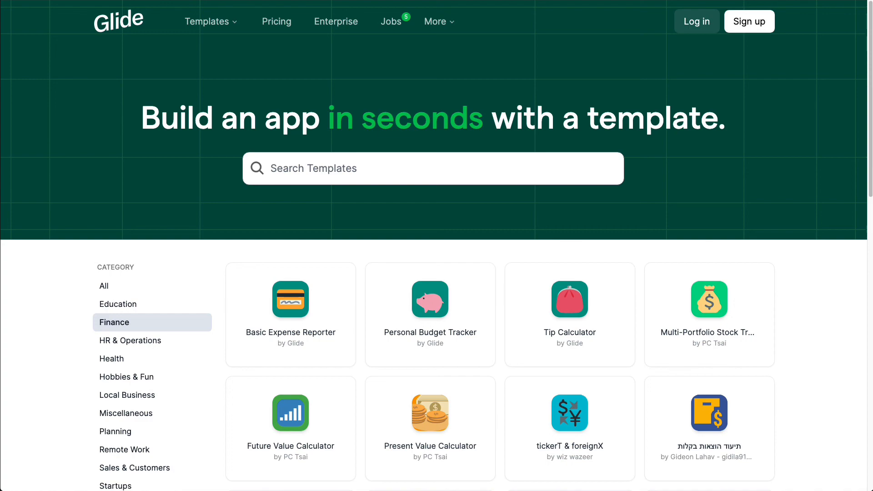
Browse Glide's Apps for Work collection and read through the Inventory app's page.
mouse_move(211, 22)
click(234, 300)
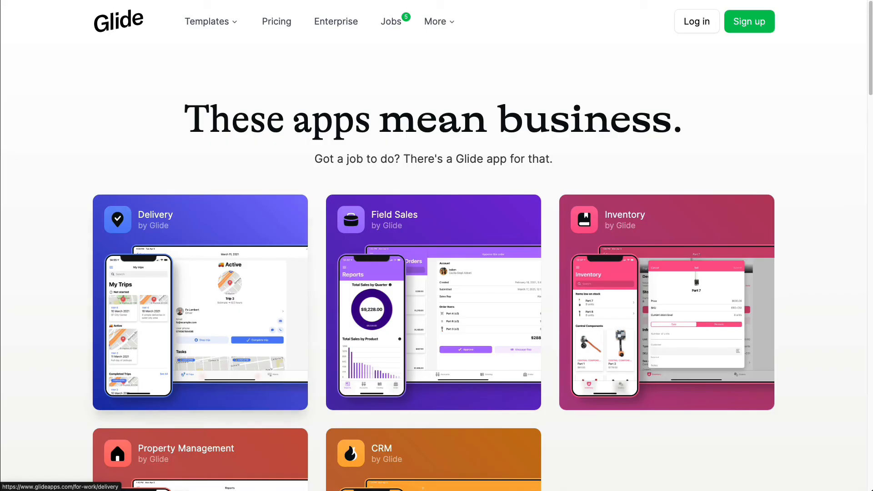
scroll(436, 290, down, 3)
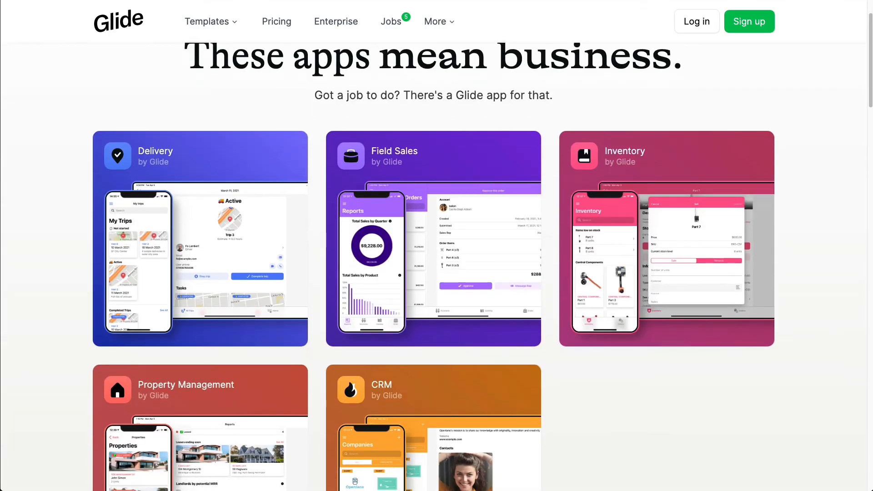
scroll(436, 290, down, 2)
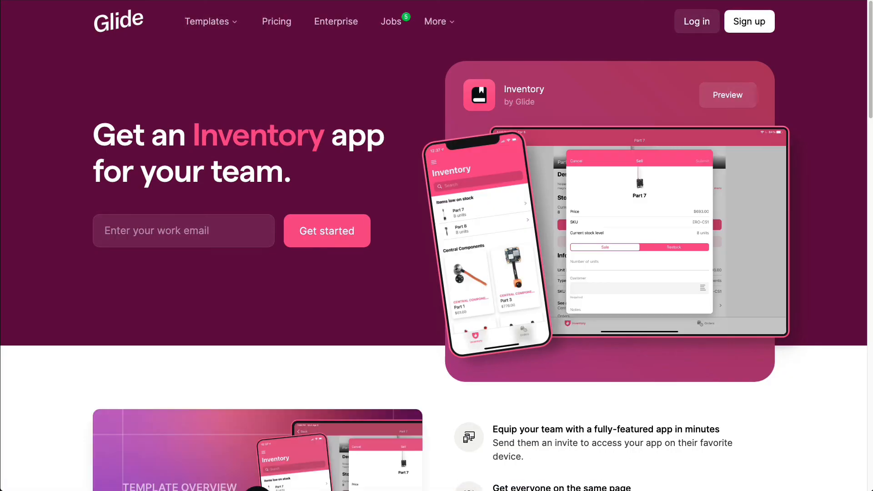
scroll(437, 246, down, 4)
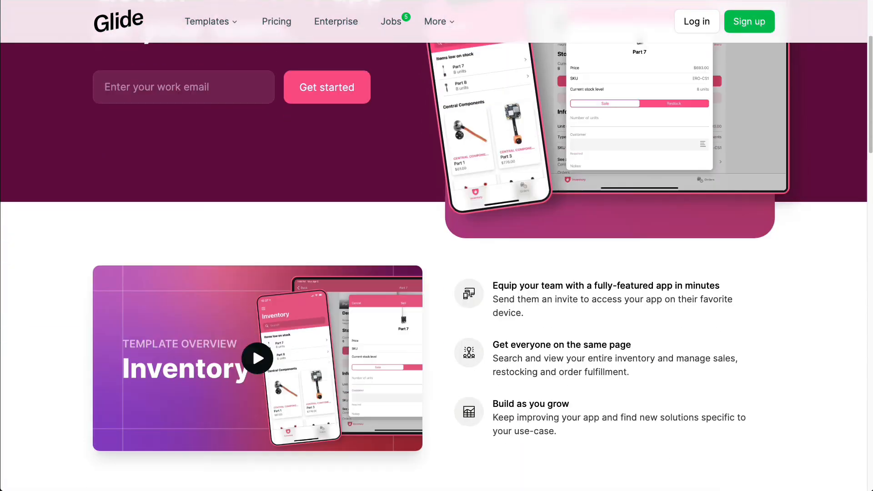
scroll(436, 245, down, 3)
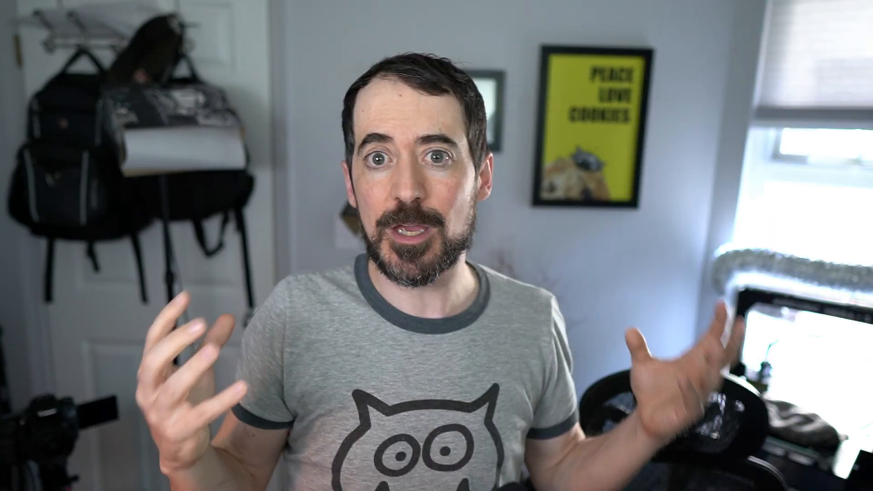